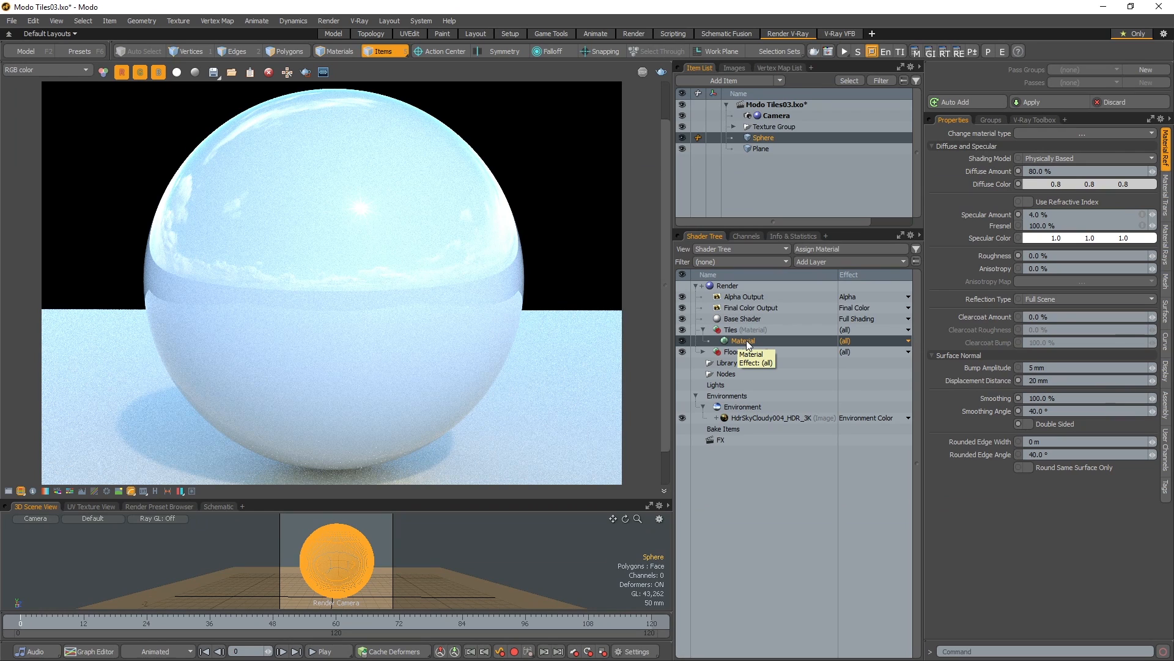
# Replace the default material in the Tiles group with a V-Ray Material.
pyautogui.press('Delete')
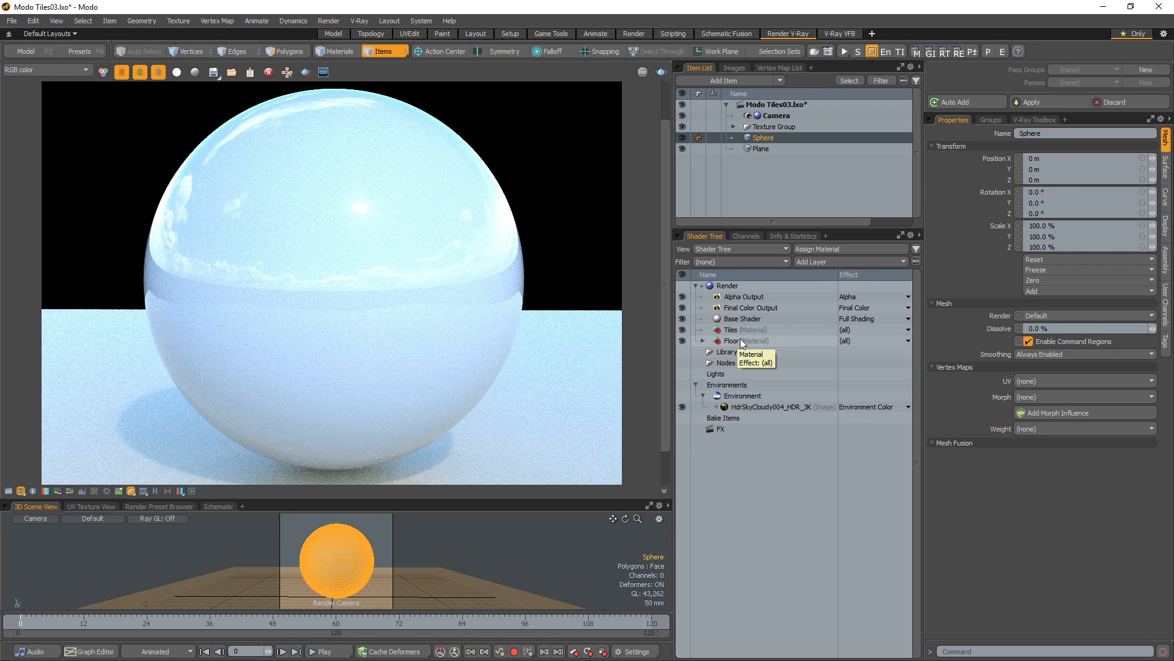
pyautogui.click(736, 329)
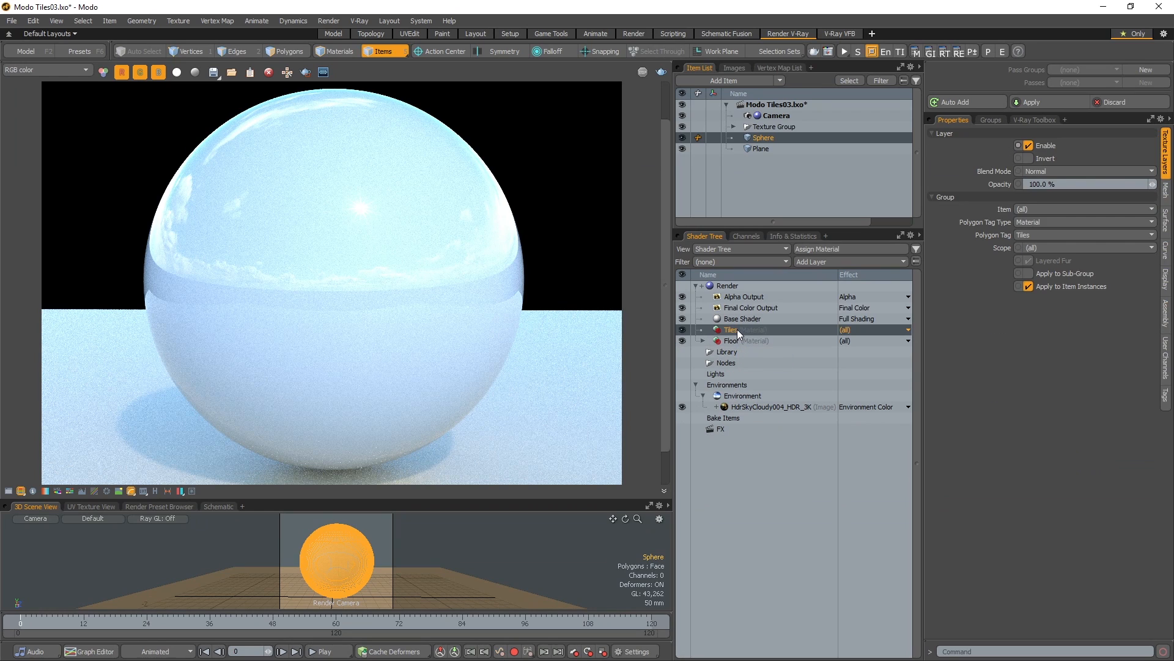
pyautogui.click(840, 262)
pyautogui.moveTo(839, 391)
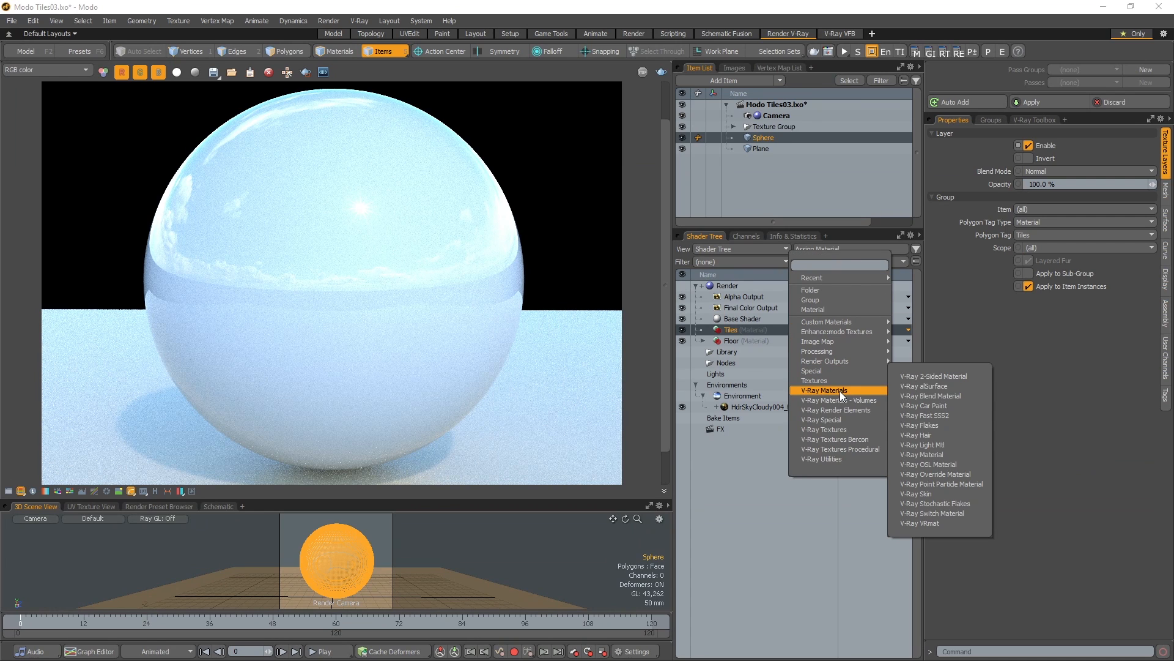
pyautogui.click(941, 456)
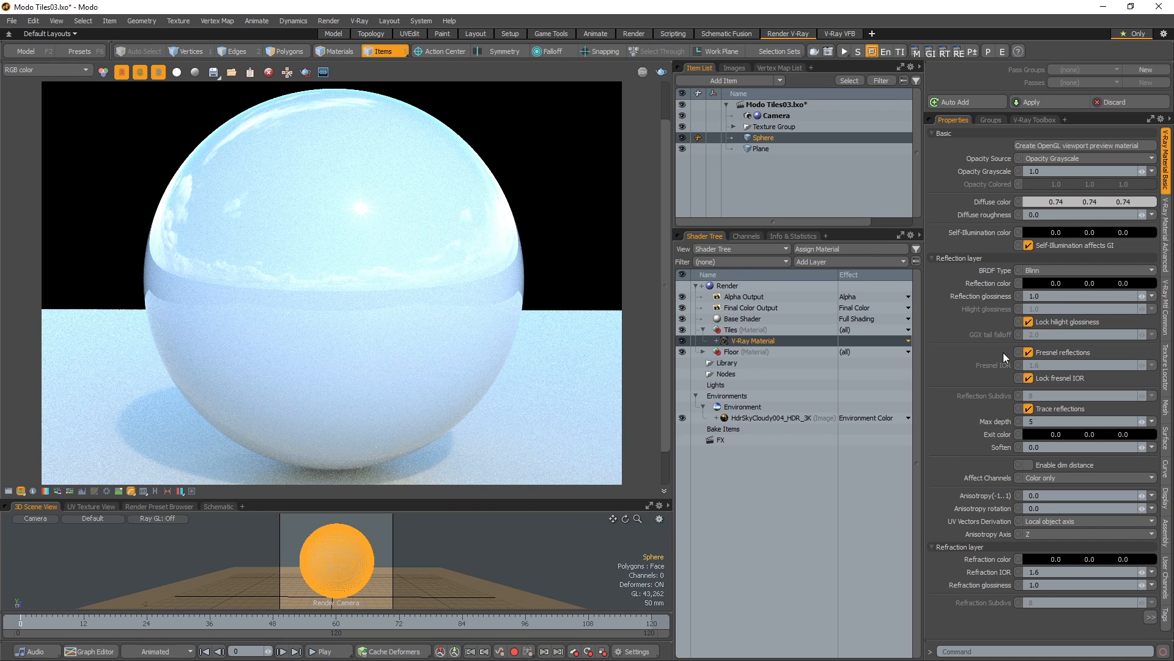
# Set the V-Ray Material's diffuse color to 0.0 and reflection color to 1.0 on all channels, and render the scene.
pyautogui.keyDown('ctrl'); pyautogui.moveTo(1123, 202); pyautogui.dragTo(1077, 203); pyautogui.keyUp('ctrl')
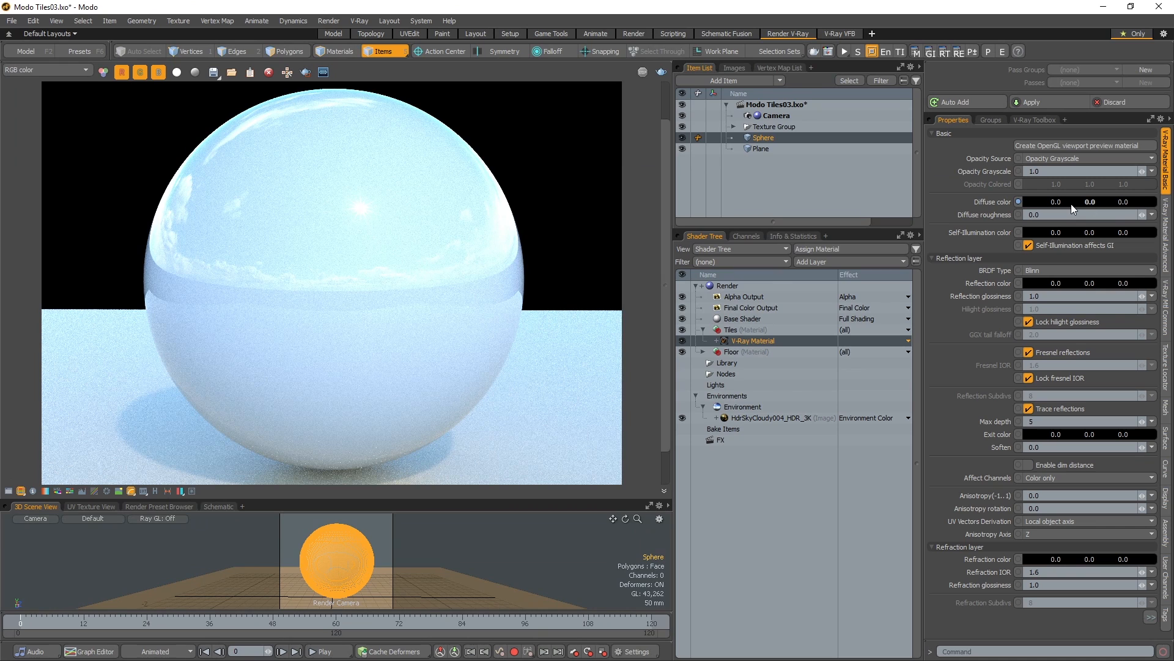
pyautogui.keyDown('ctrl'); pyautogui.moveTo(1041, 285); pyautogui.dragTo(1095, 285); pyautogui.keyUp('ctrl')
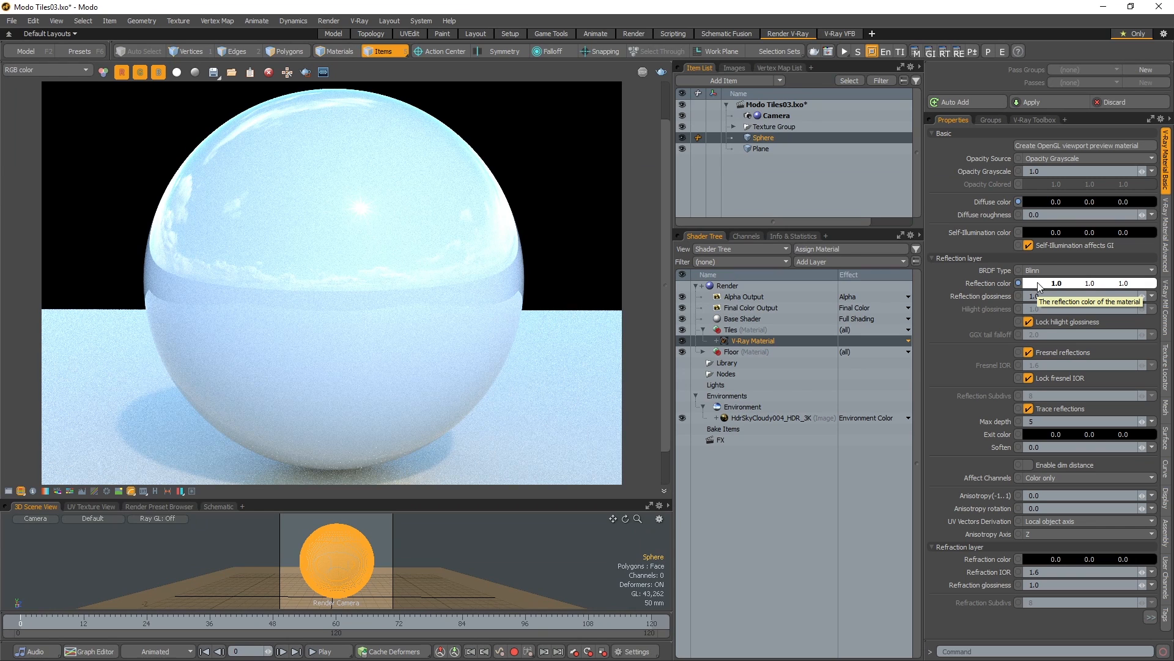
pyautogui.click(643, 72)
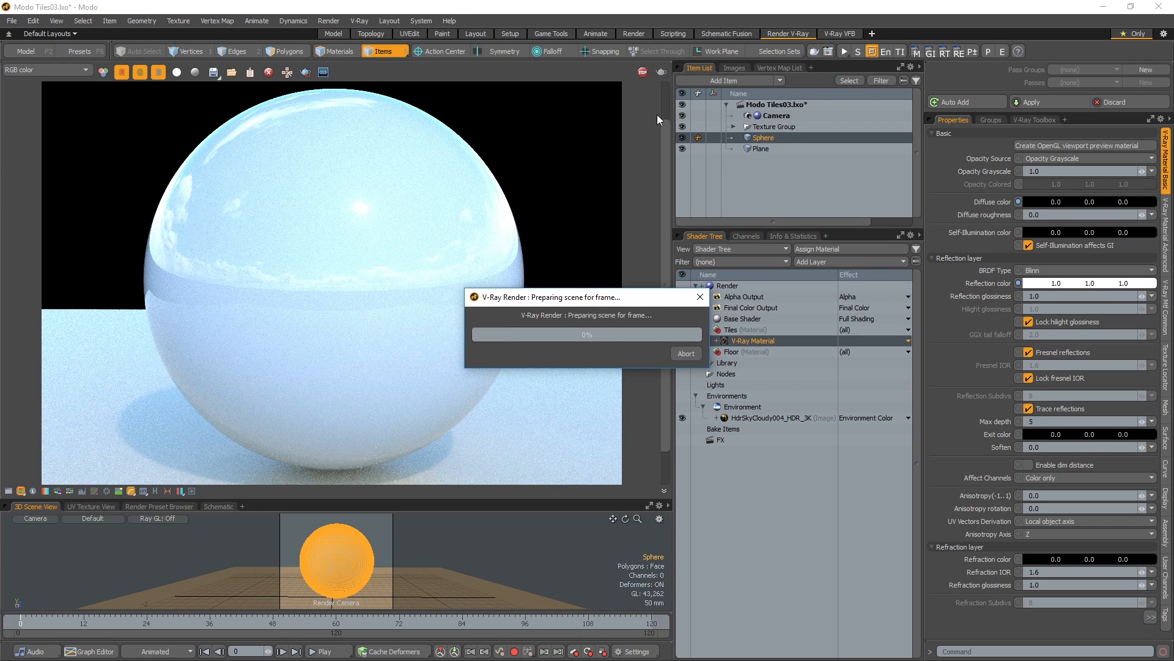
pyautogui.moveTo(613, 300); pyautogui.dragTo(816, 207)
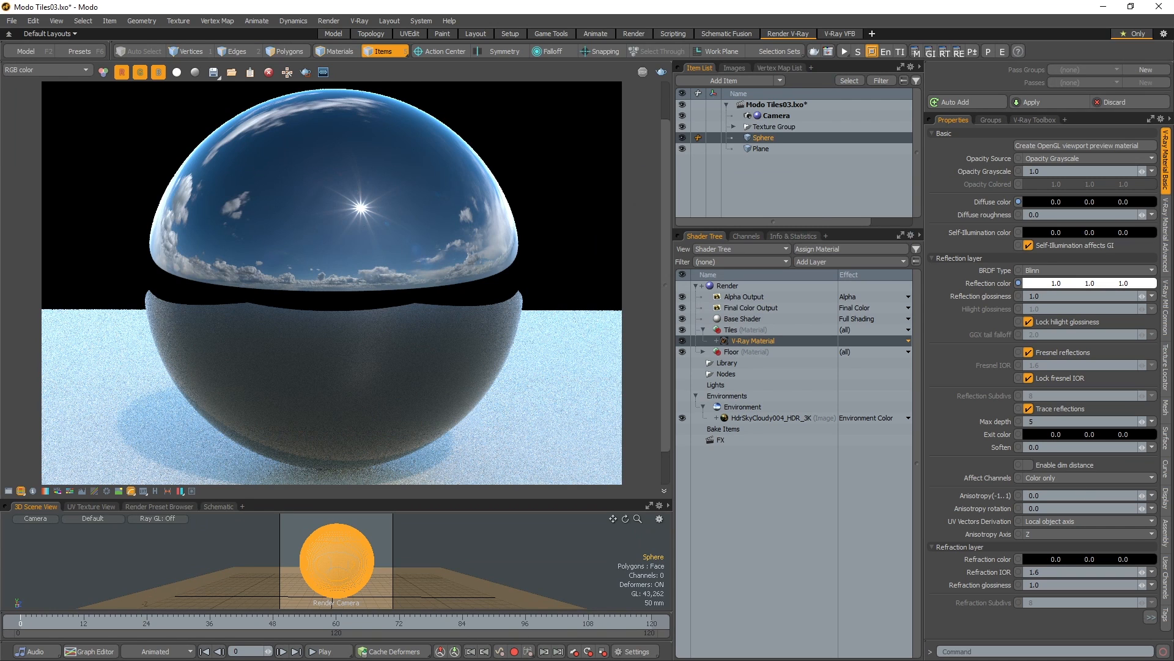
# Add the TilesOnyxOpaloBlack001_DISP16_4K image from the texture folder to the Tiles group, set its effect to Displacement, and render.
pyautogui.hotkey('alt', 'Tab')
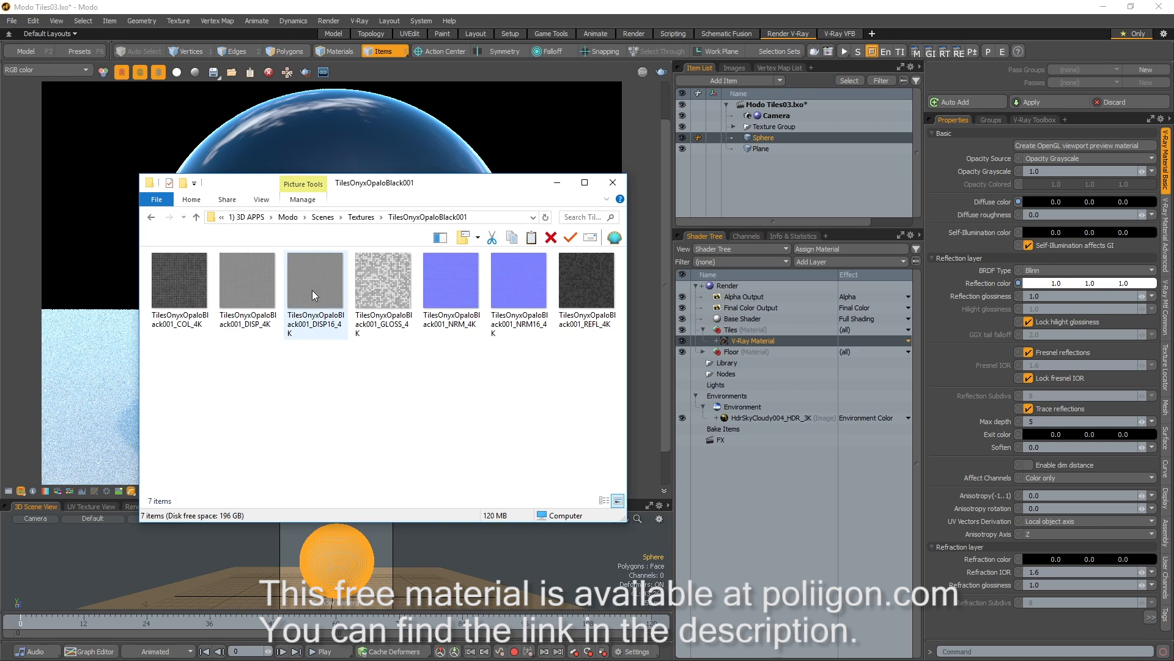
pyautogui.moveTo(315, 285); pyautogui.dragTo(734, 335)
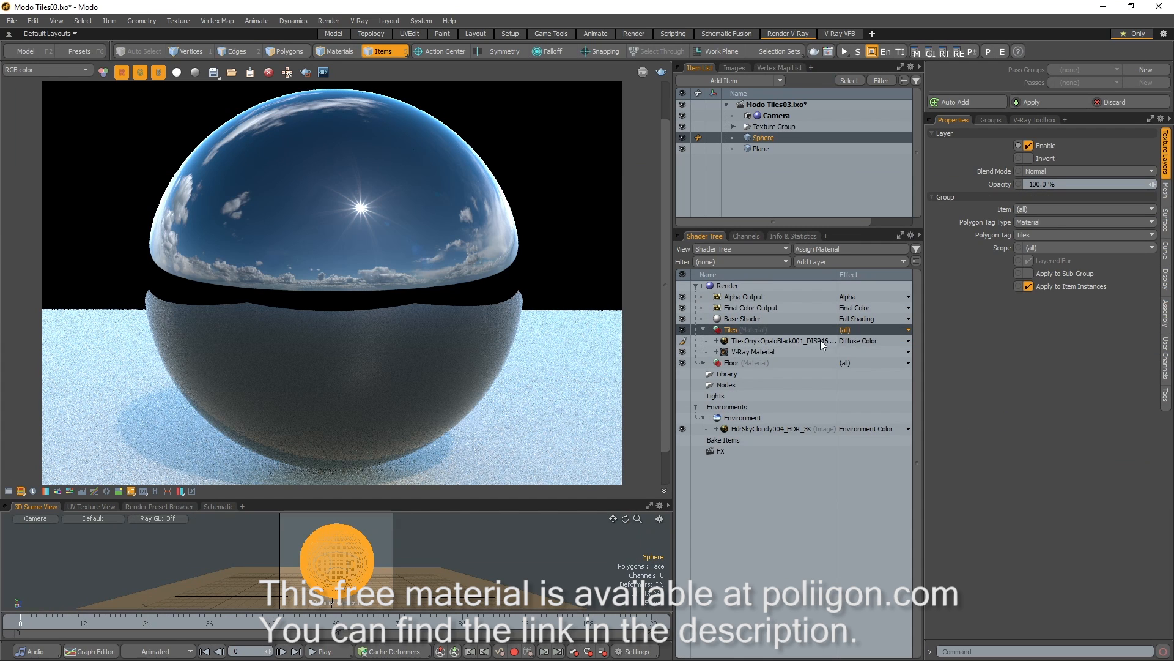
pyautogui.click(870, 342)
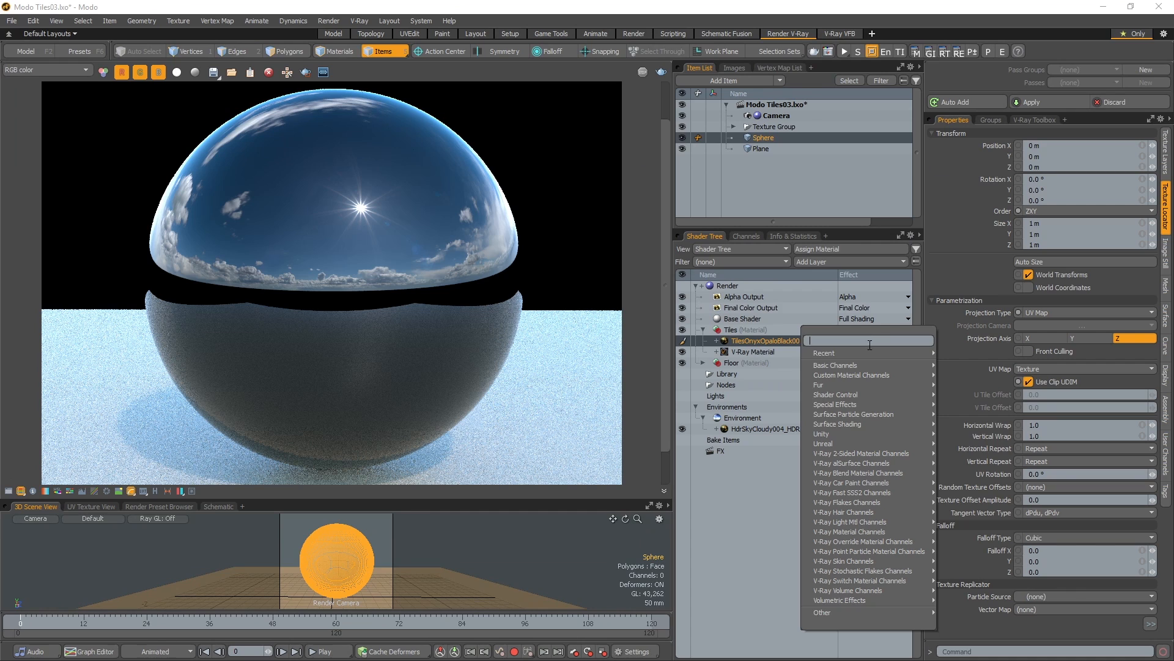
pyautogui.moveTo(868, 424)
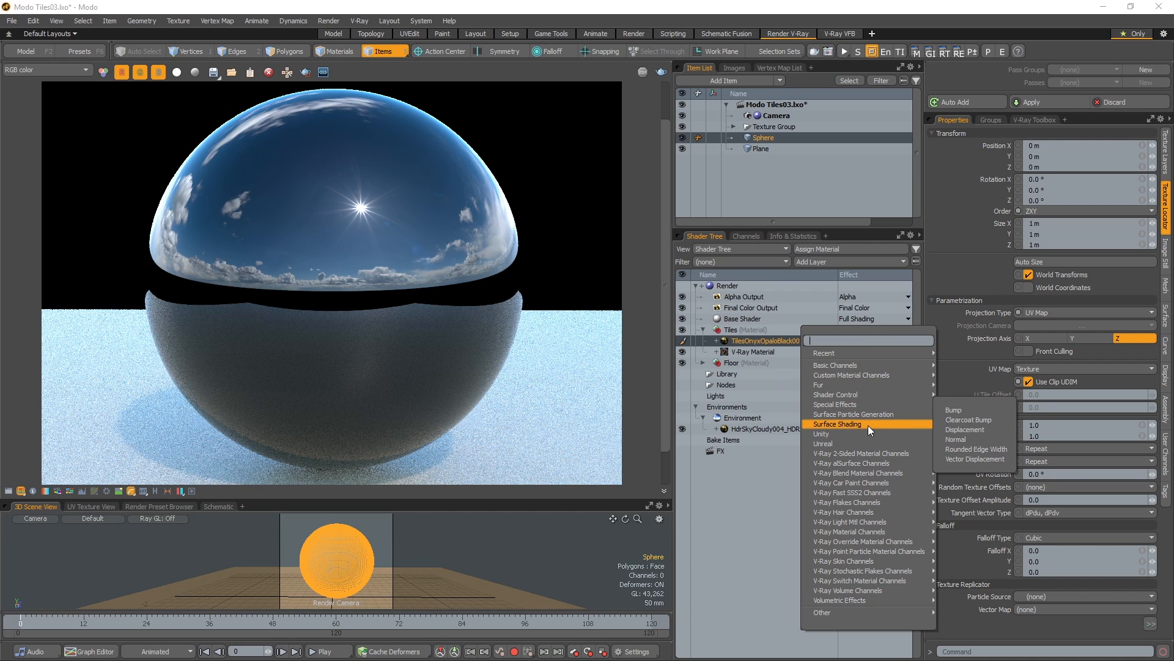
pyautogui.click(967, 430)
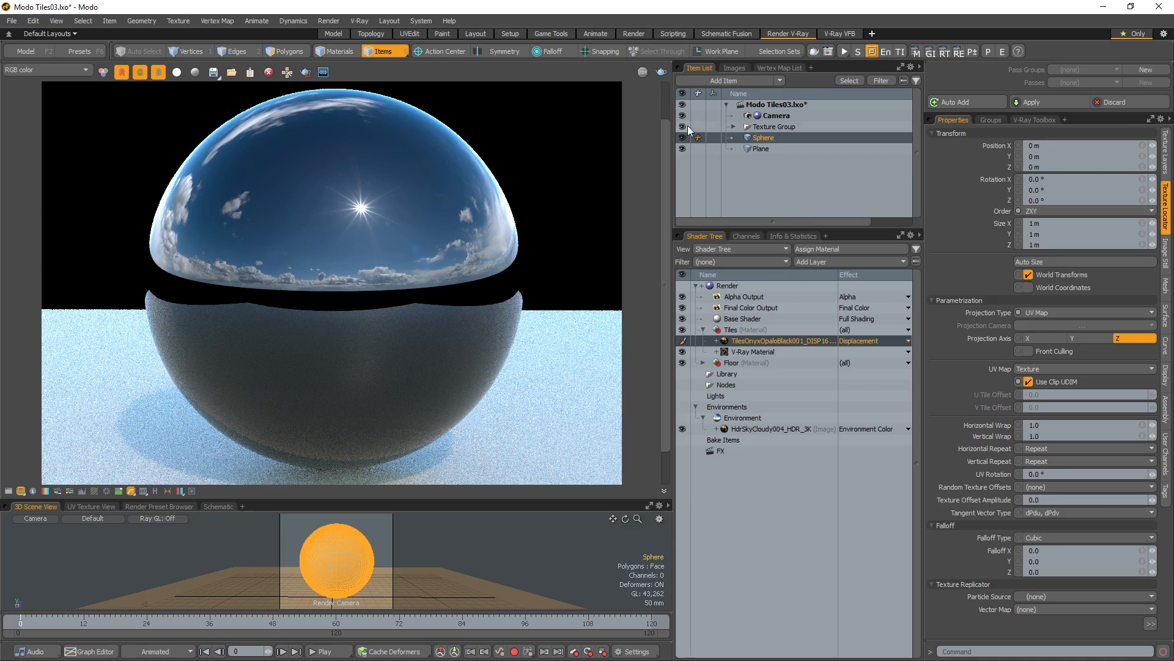
pyautogui.click(661, 73)
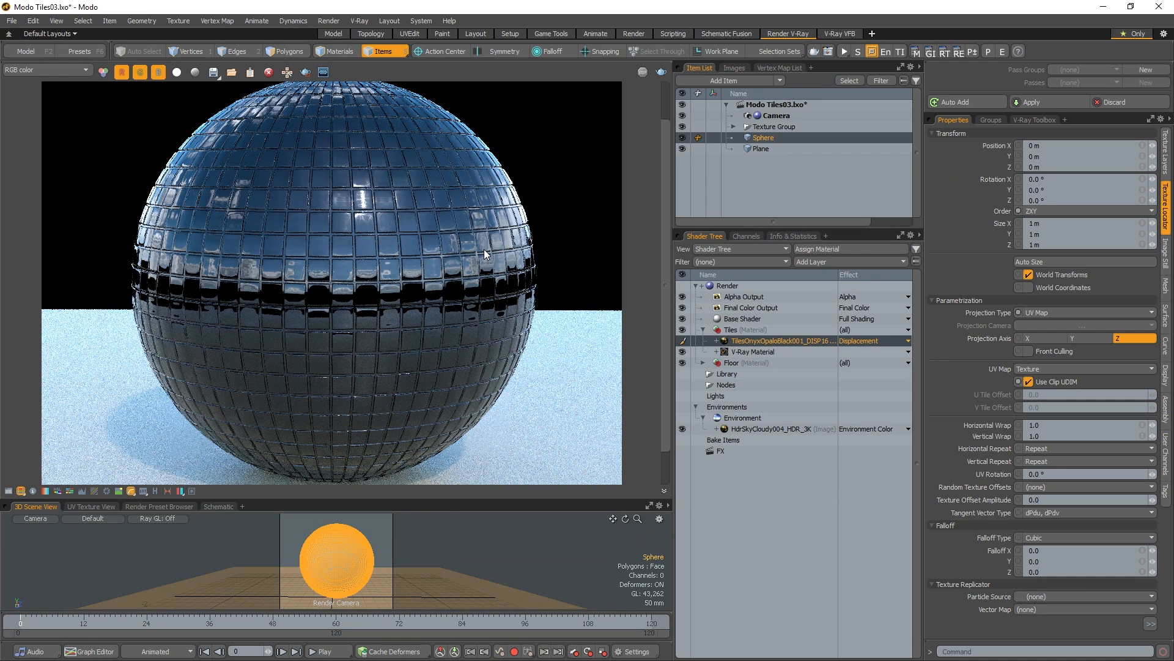
# Set the V-Ray Material's displacement distance to 5 mm and render the sphere again.
pyautogui.click(758, 353)
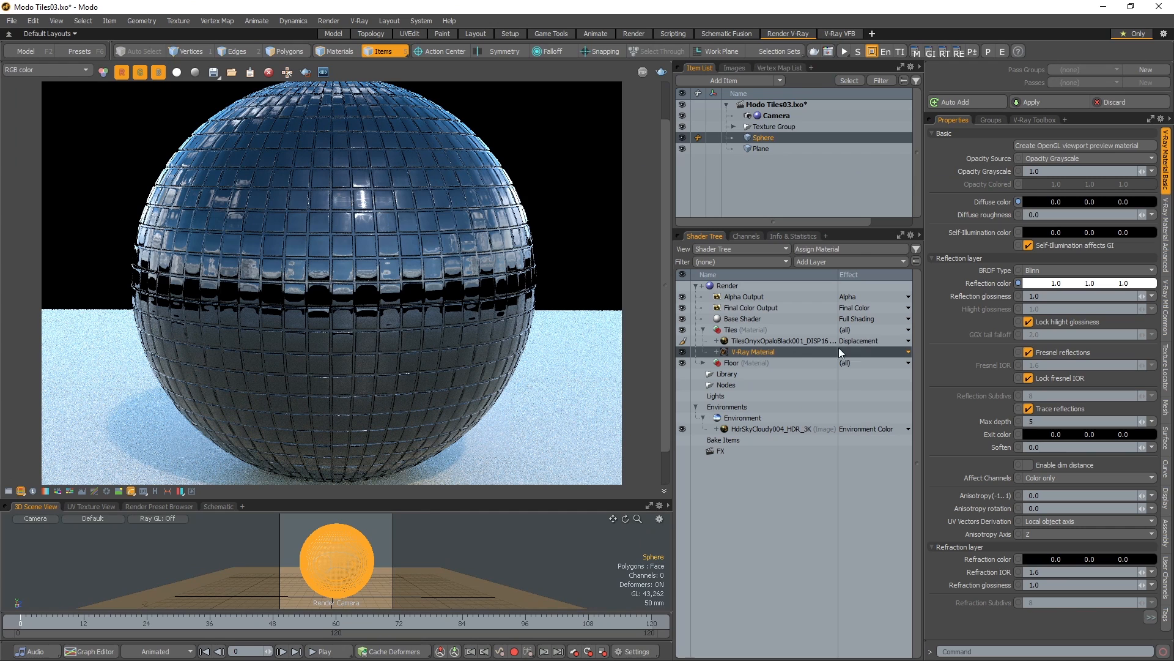
pyautogui.click(1169, 317)
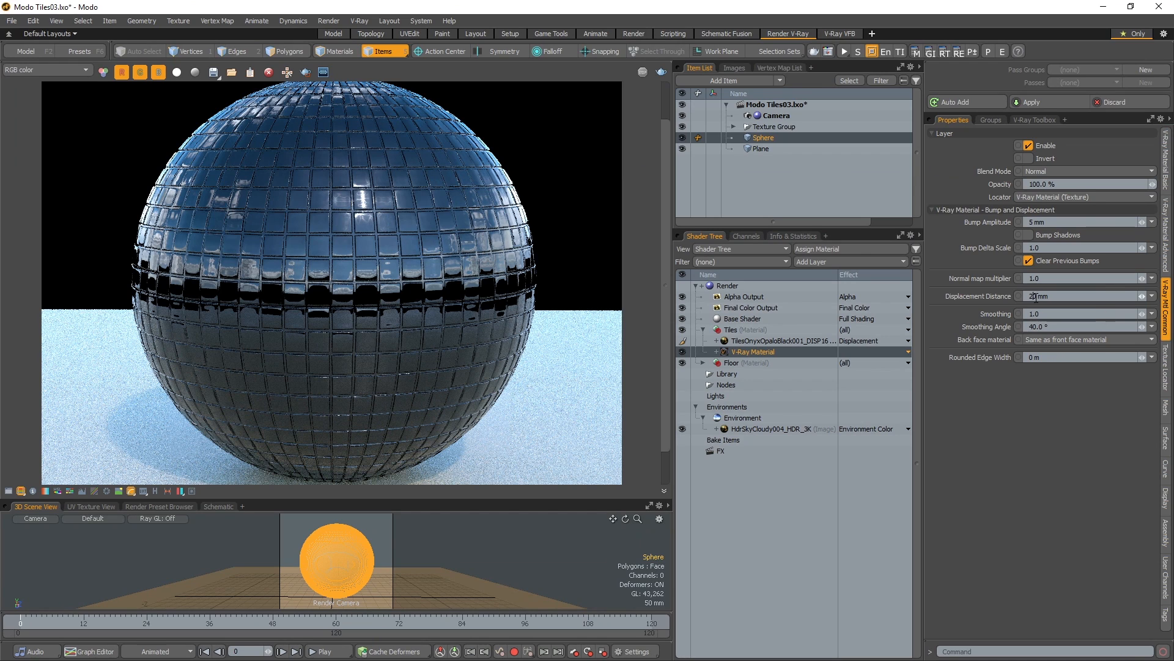
pyautogui.moveTo(1034, 296); pyautogui.dragTo(1031, 298)
pyautogui.write('5')
pyautogui.press('Return')
pyautogui.click(663, 75)
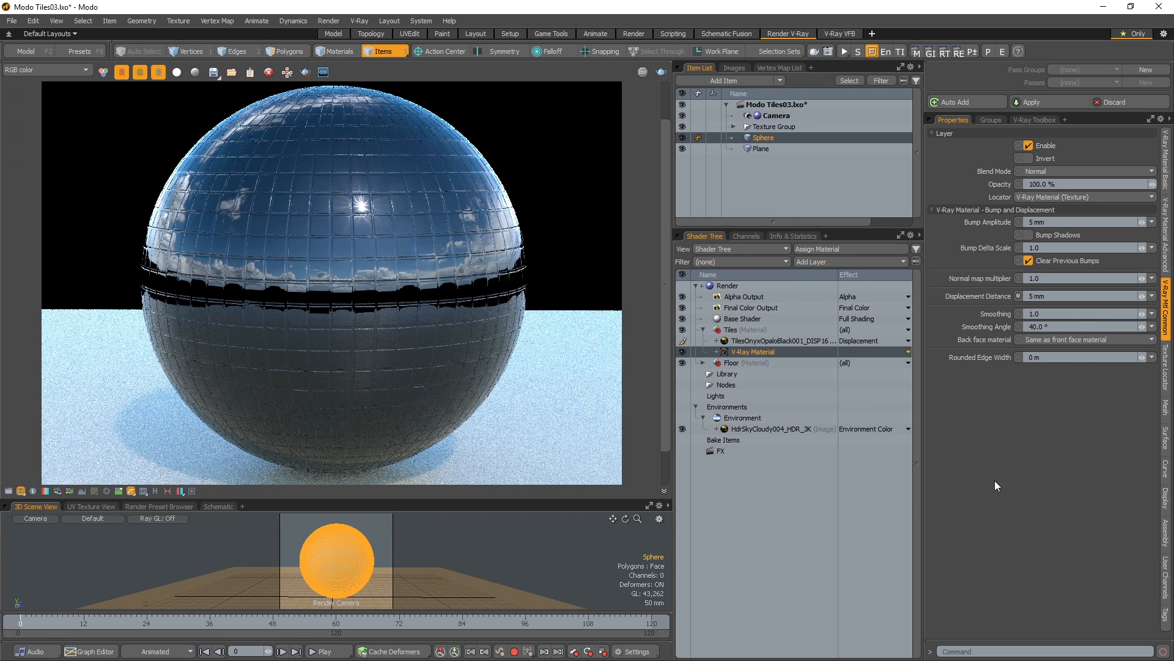
# Add the TilesOnyxOpaloBlack001 COL, GLOSS, NRM16 and REFL images to the Tiles group, ordered COL, GLOSS, REFL, NRM16 above the displacement map.
pyautogui.hotkey('alt', 'Tab')
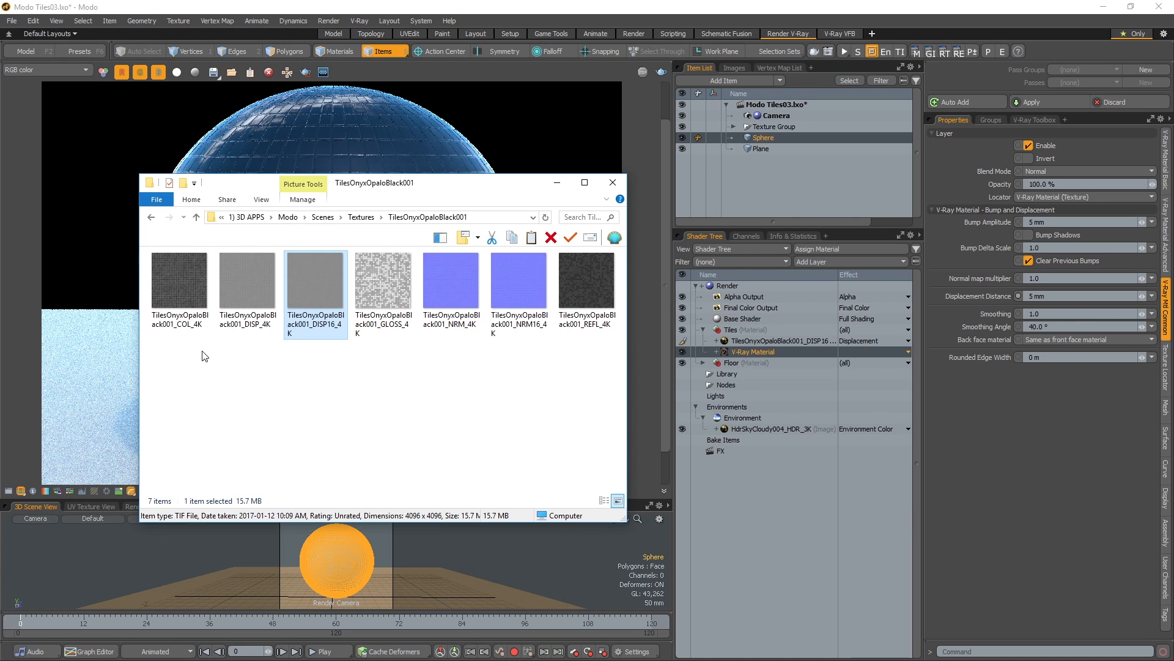
pyautogui.click(174, 289)
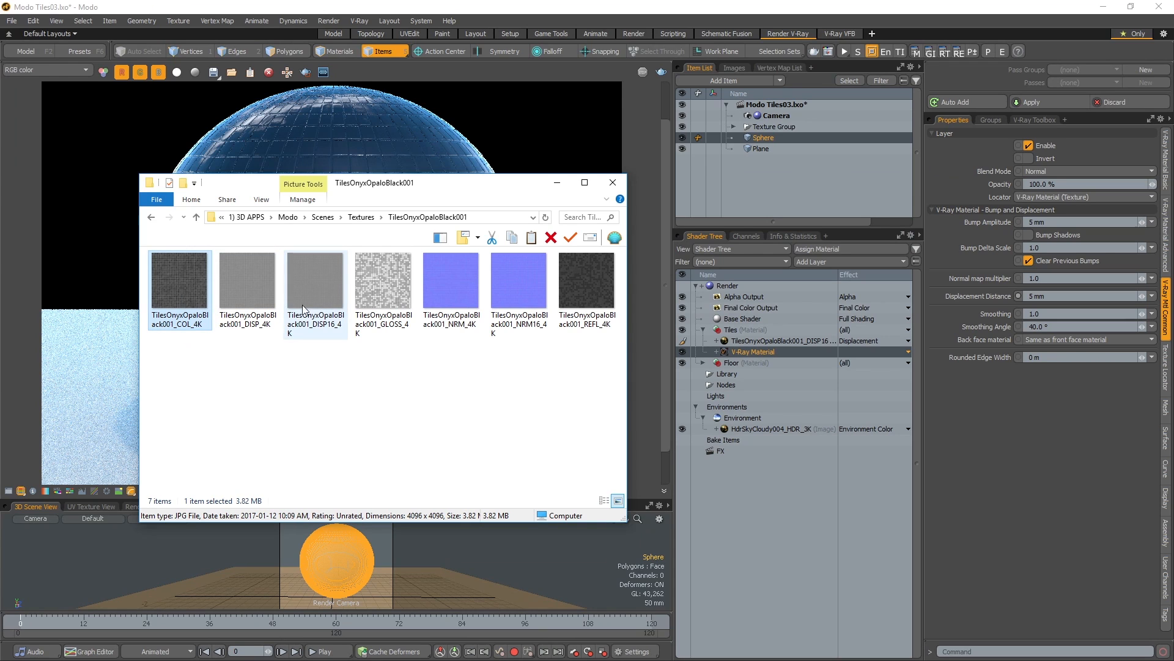
pyautogui.keyDown('ctrl'); pyautogui.click(384, 280); pyautogui.keyUp('ctrl')
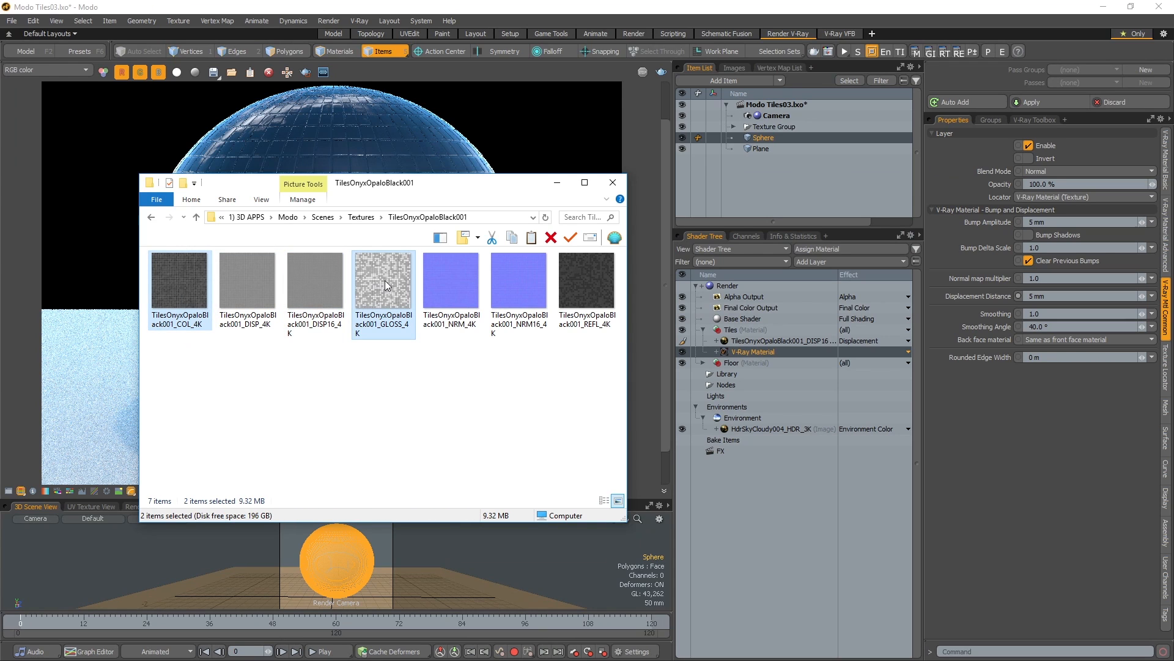
pyautogui.keyDown('ctrl'); pyautogui.click(526, 280); pyautogui.keyUp('ctrl')
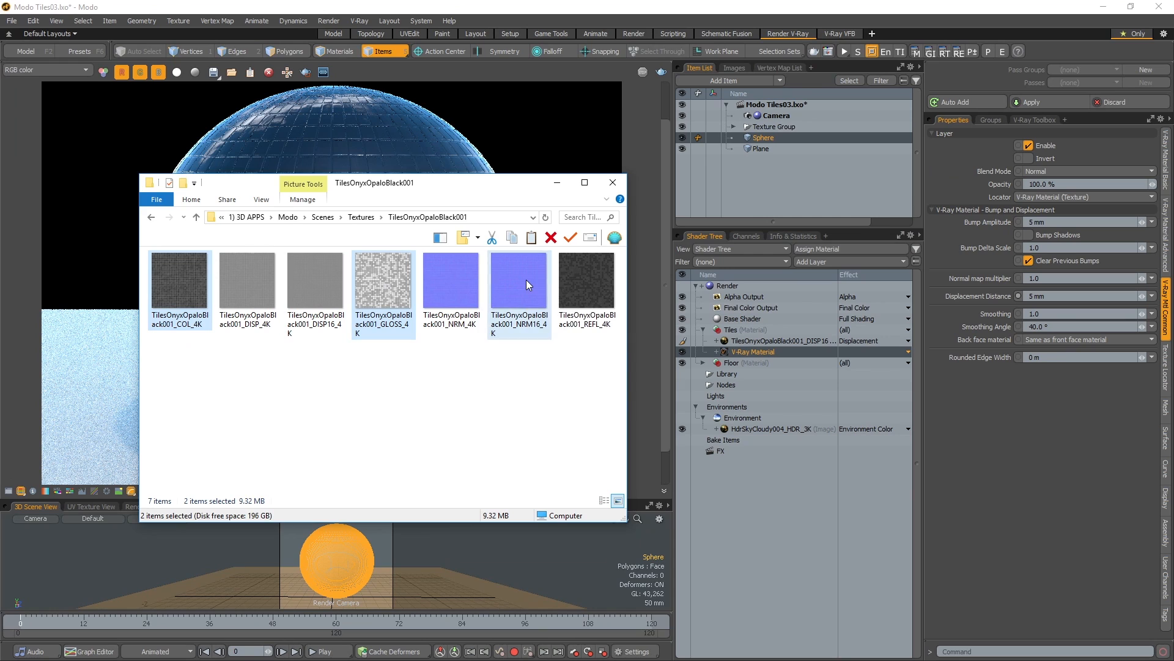
pyautogui.keyDown('ctrl'); pyautogui.click(587, 285); pyautogui.keyUp('ctrl')
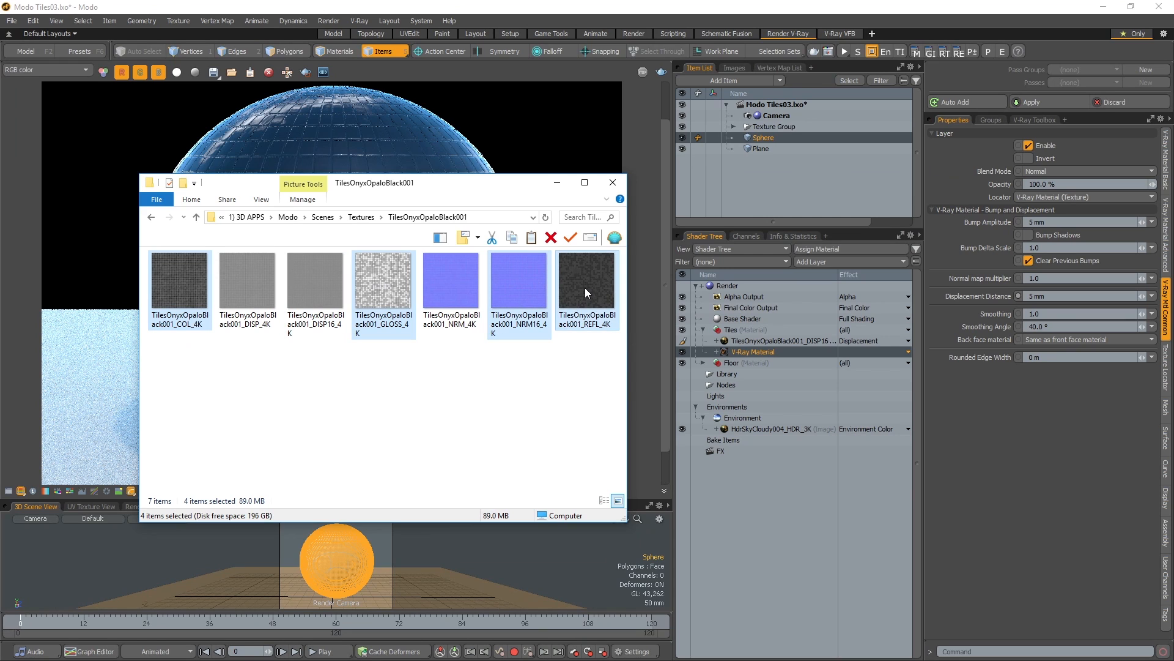
pyautogui.moveTo(585, 287); pyautogui.dragTo(732, 329)
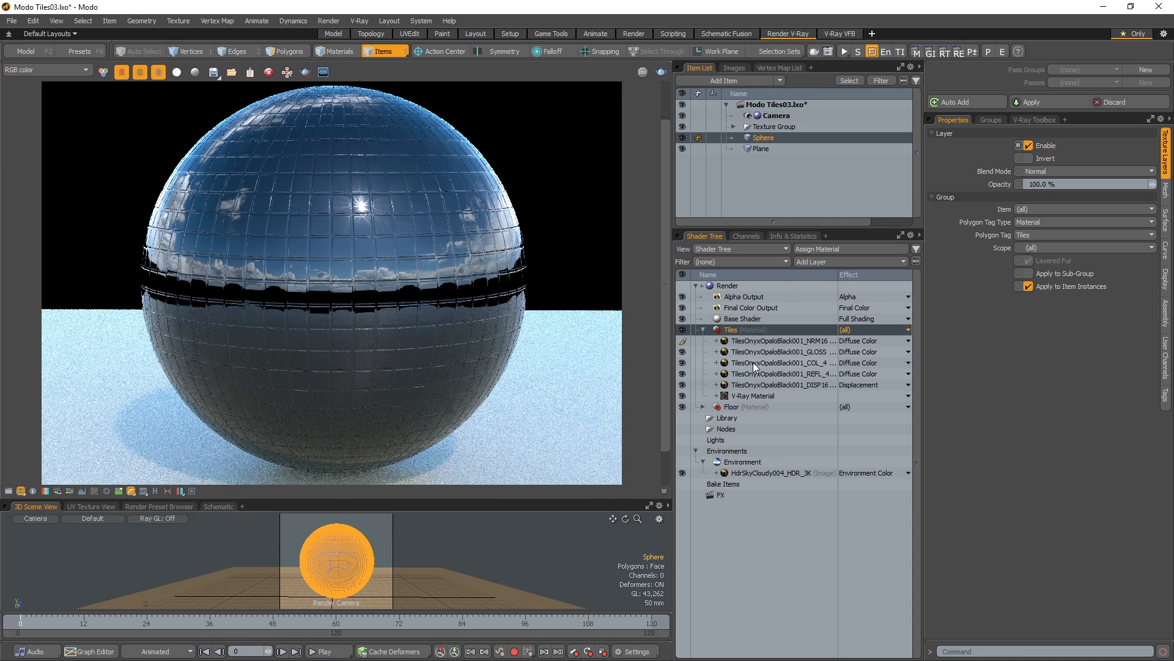
pyautogui.moveTo(755, 360); pyautogui.dragTo(785, 359)
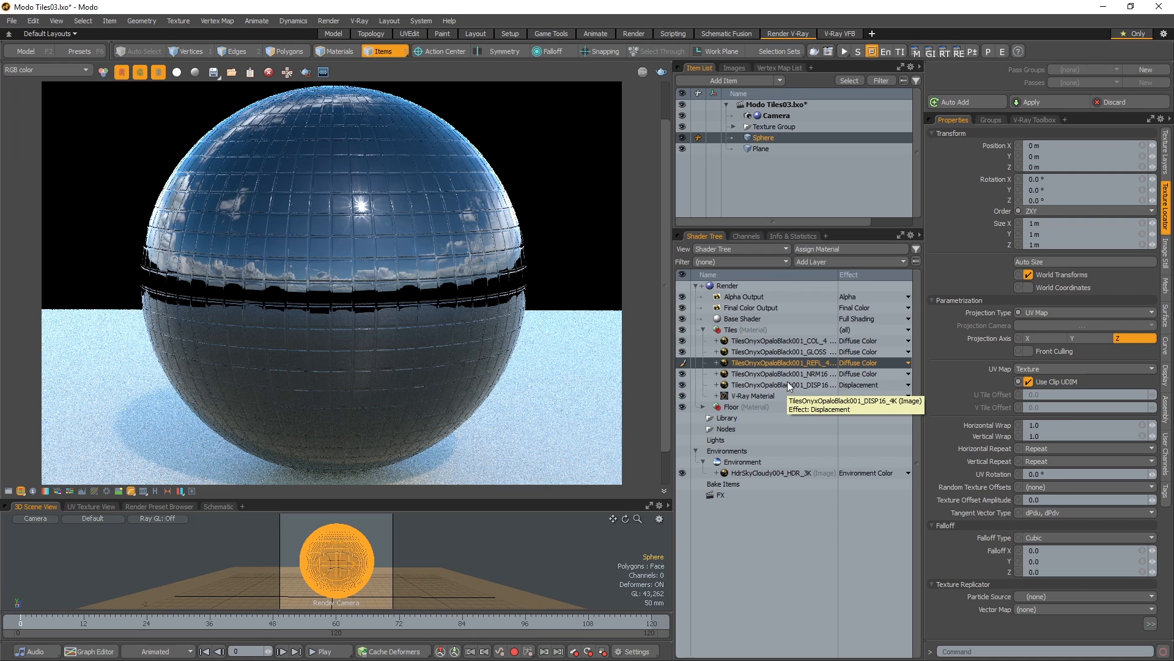
# Set the COL image's effect to vmtl Diffuse color and the GLOSS image's effect to vmtl Reflection glossiness.
pyautogui.click(871, 341)
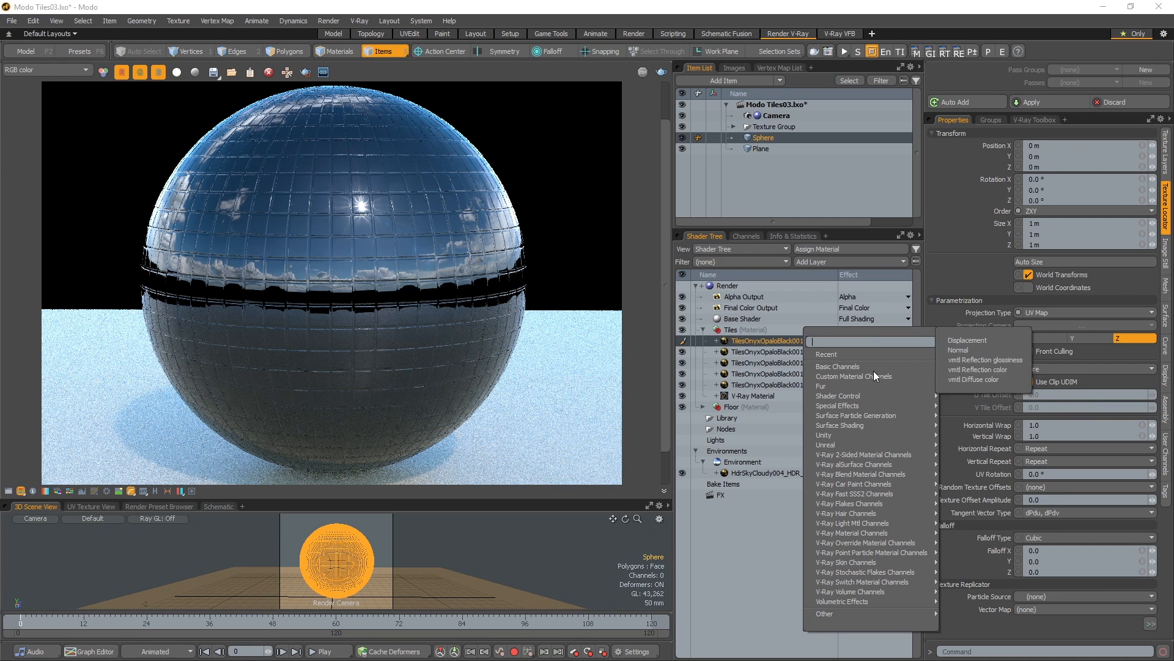
pyautogui.moveTo(883, 533)
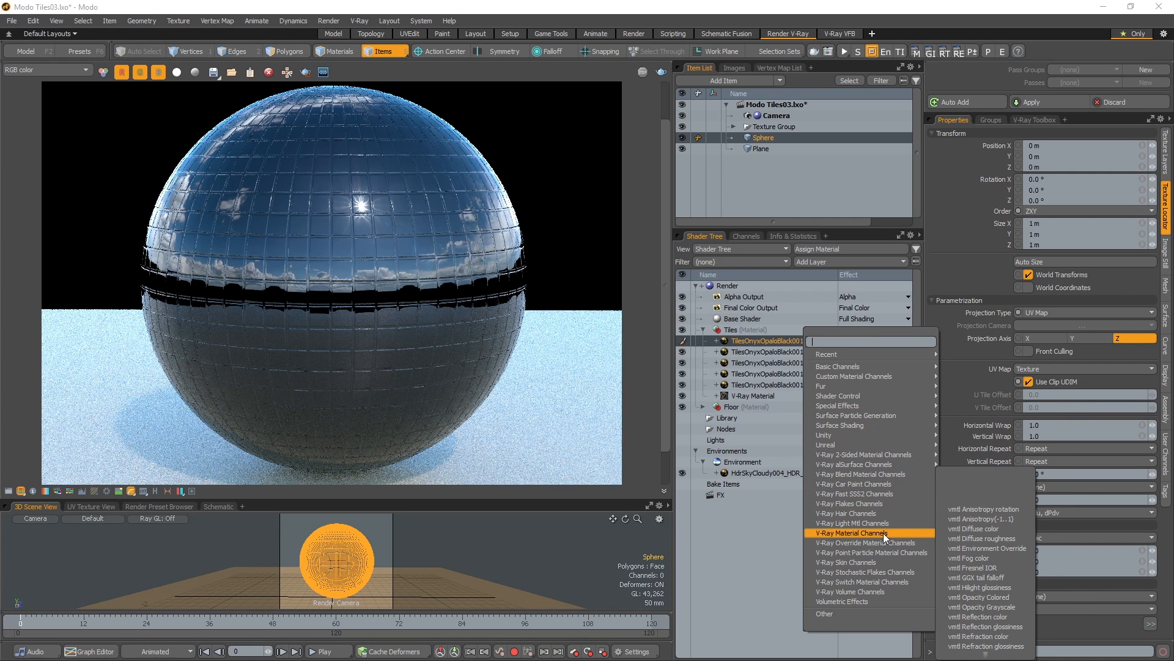
pyautogui.click(990, 527)
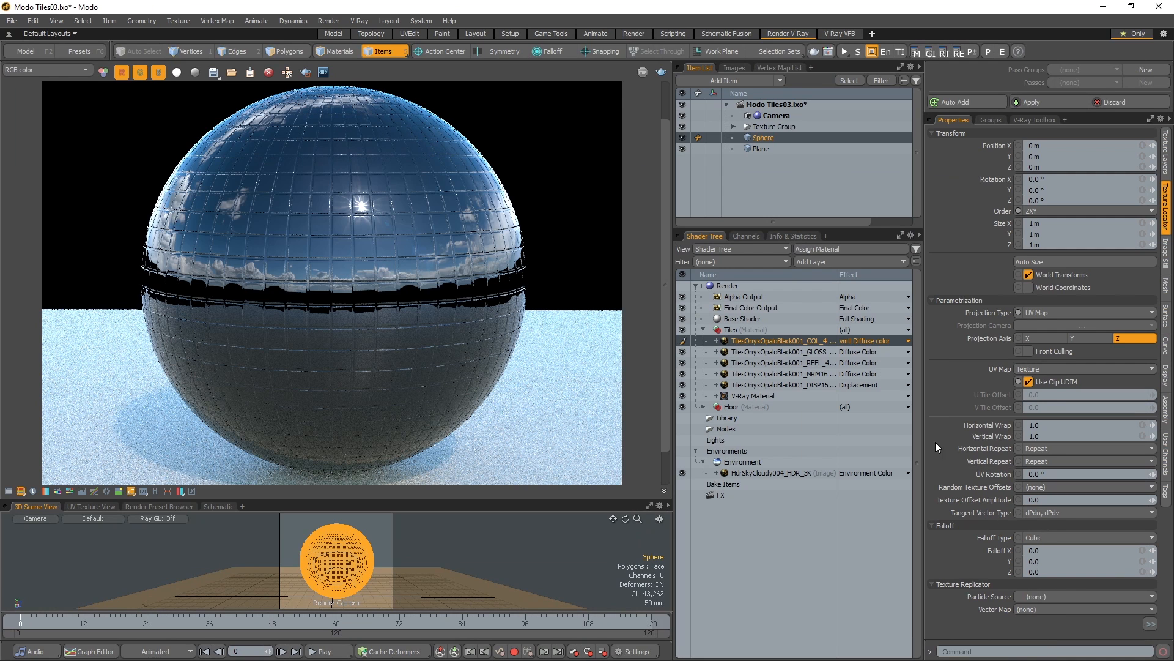
pyautogui.click(867, 351)
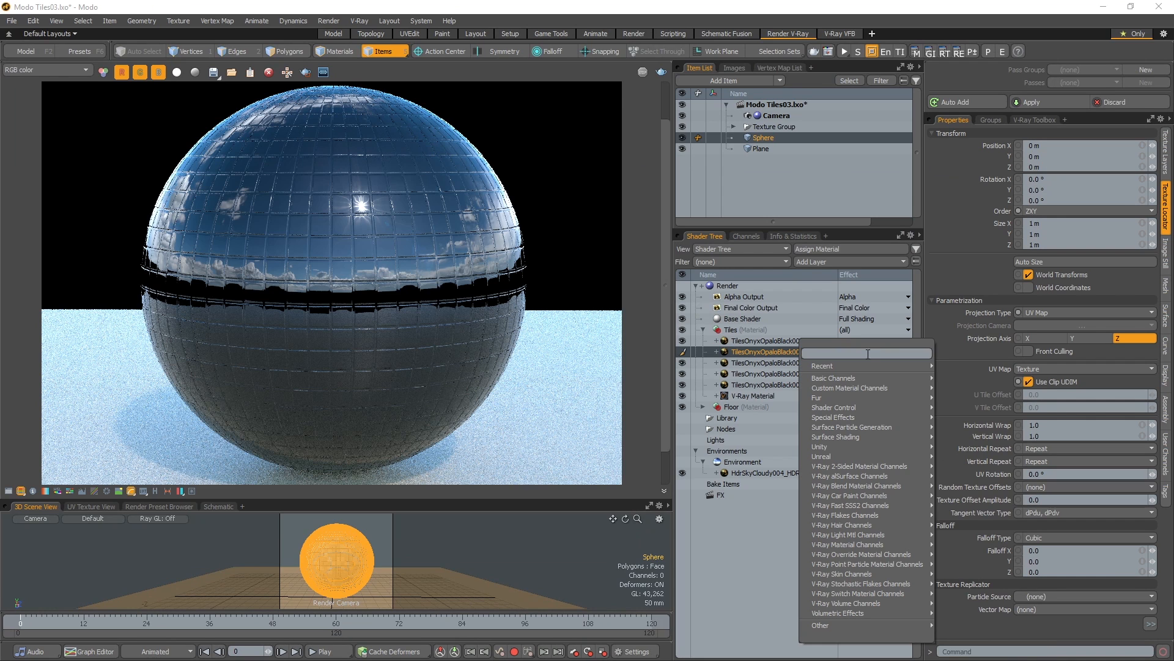
pyautogui.moveTo(875, 544)
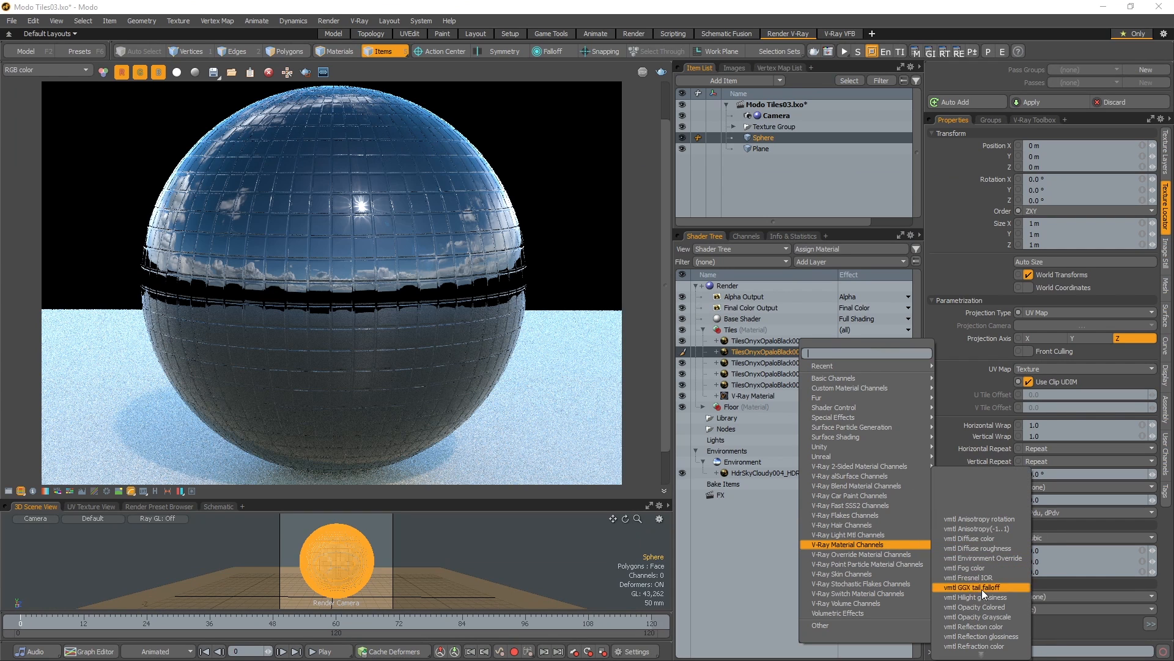
pyautogui.click(982, 636)
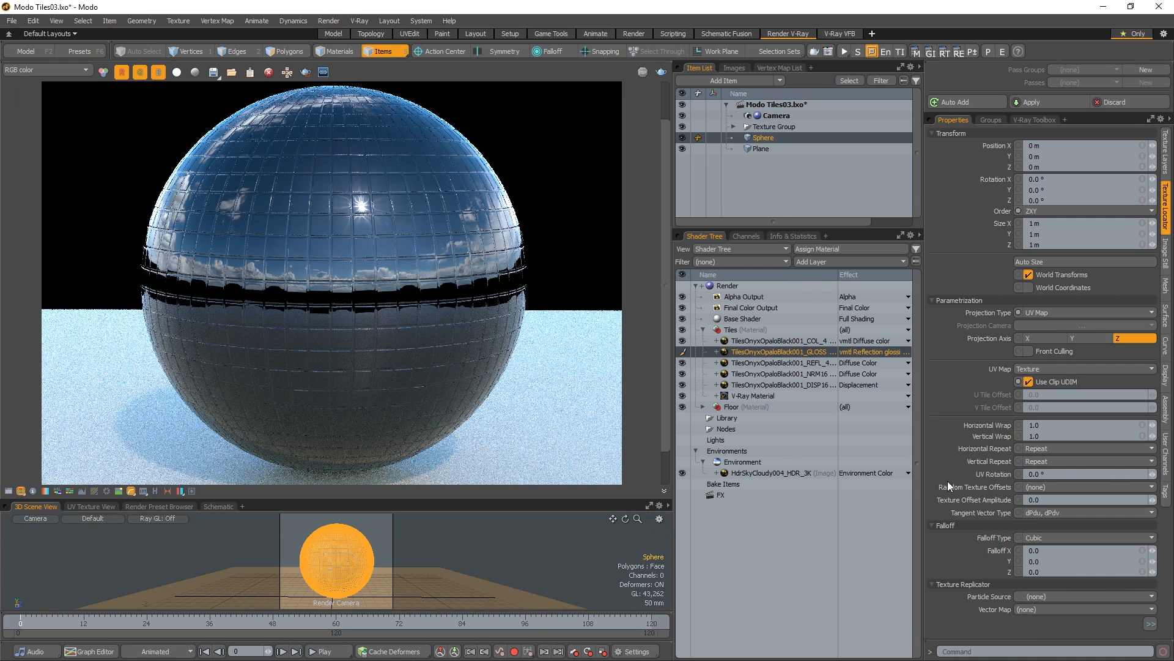
# Set the REFL image's effect to vmtl Reflection color and the NRM16 image's effect to Normal.
pyautogui.click(856, 361)
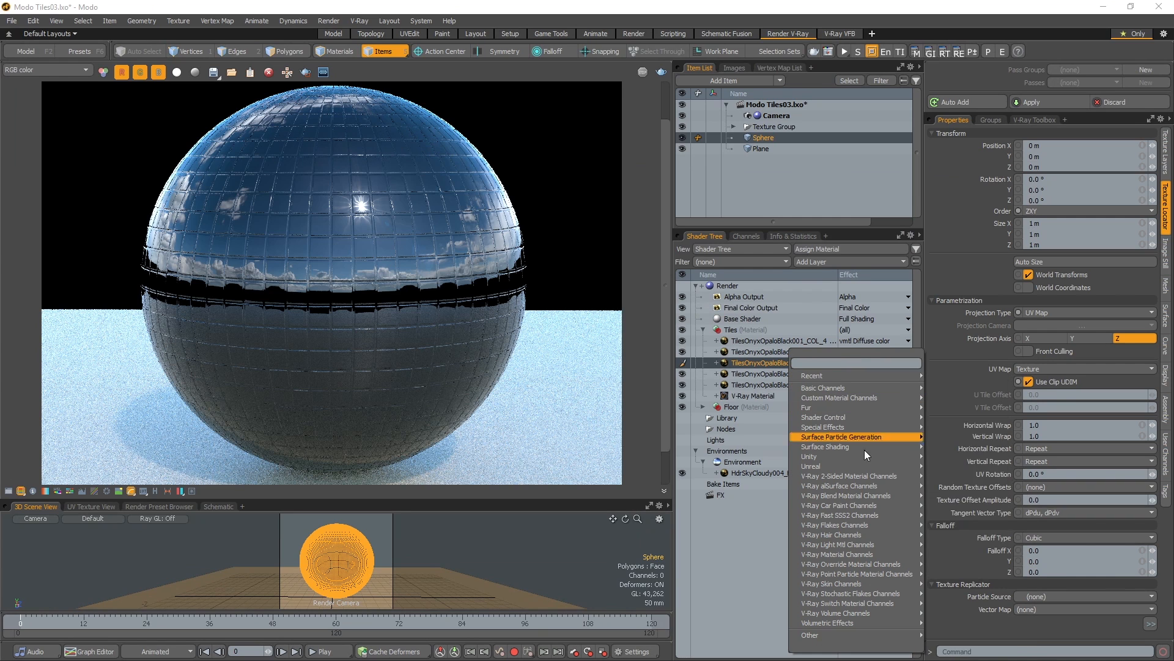
pyautogui.moveTo(864, 553)
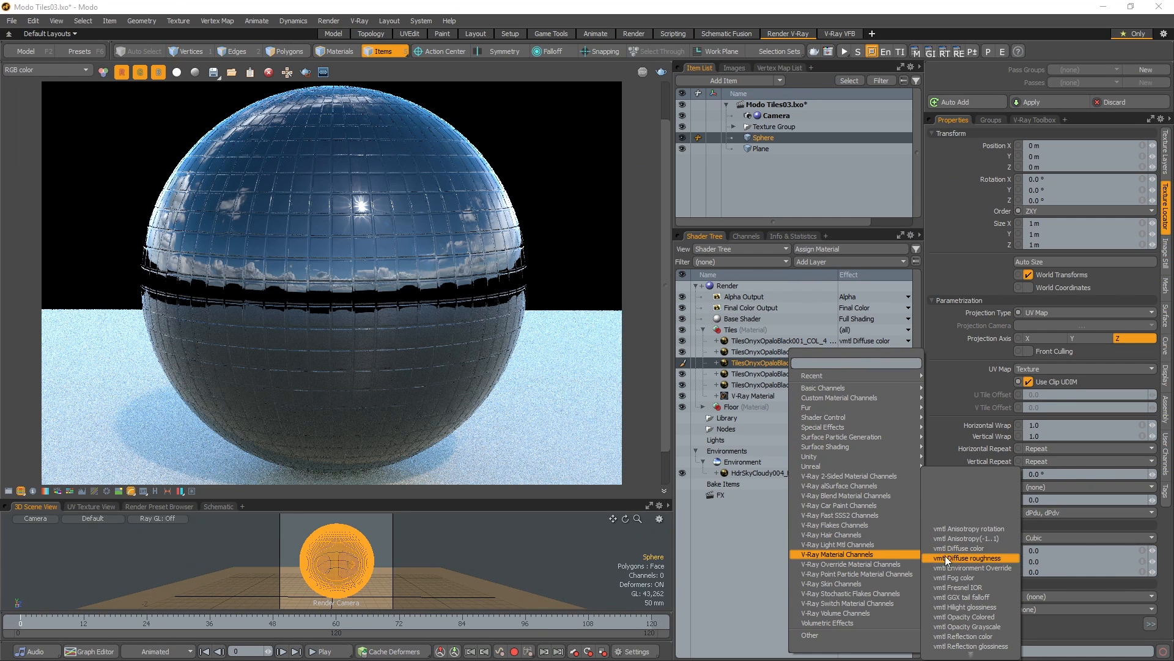
pyautogui.click(976, 636)
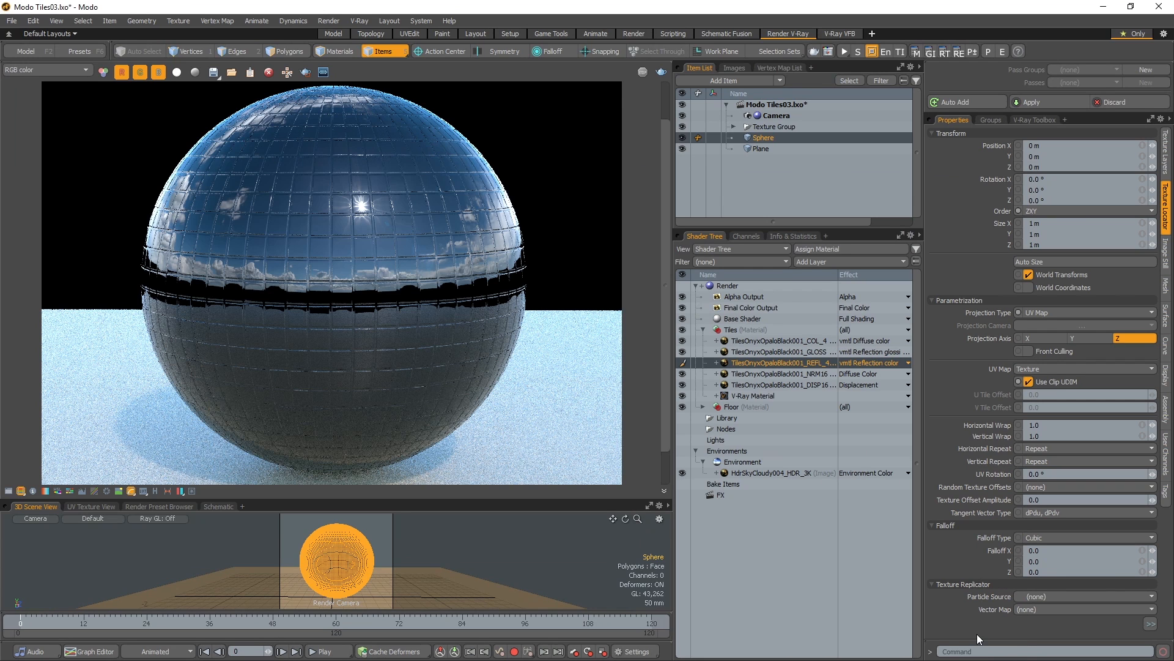
pyautogui.click(868, 374)
pyautogui.moveTo(864, 453)
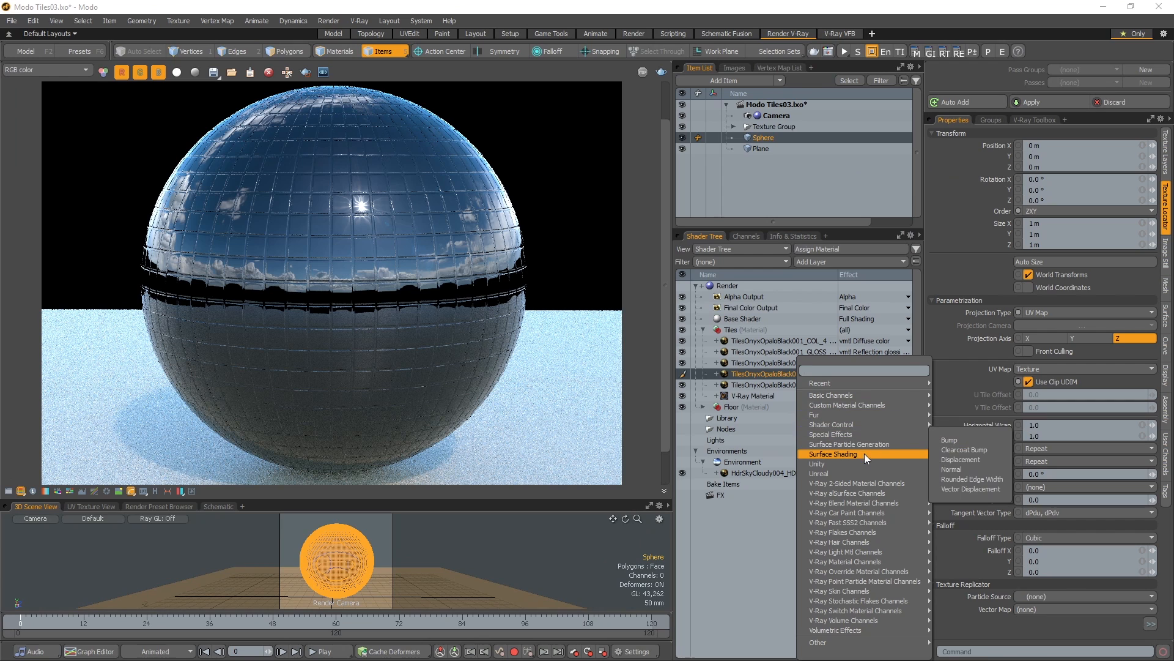
pyautogui.click(957, 470)
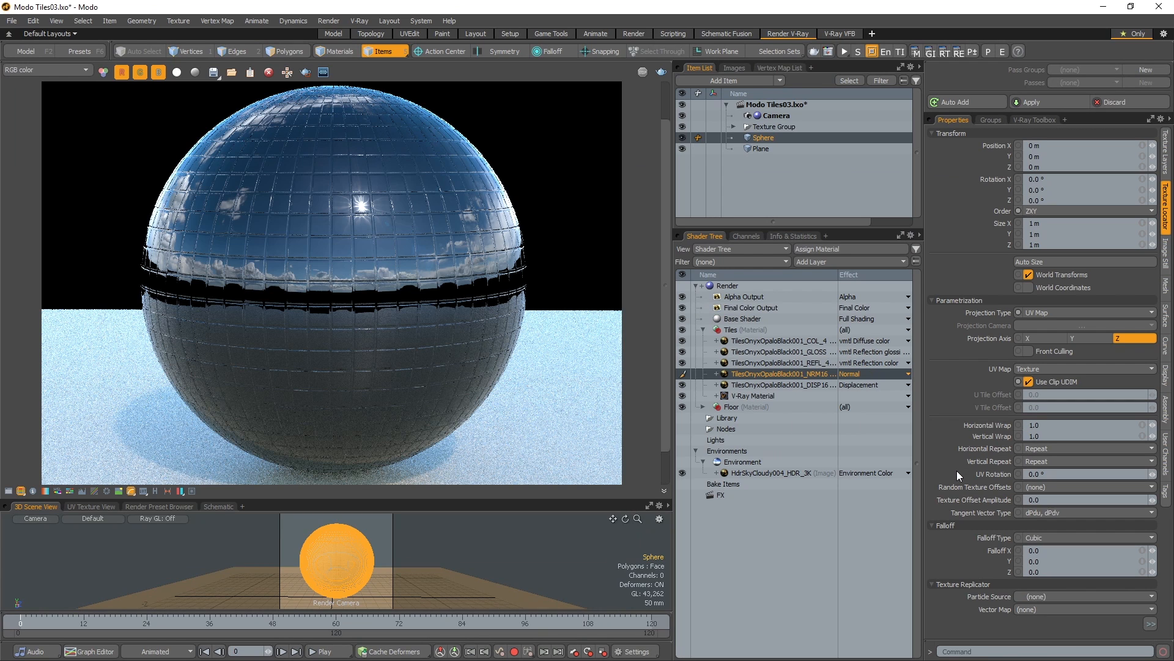
# Invert the REFL reflection color map, rendering the sphere before and after the change.
pyautogui.click(663, 73)
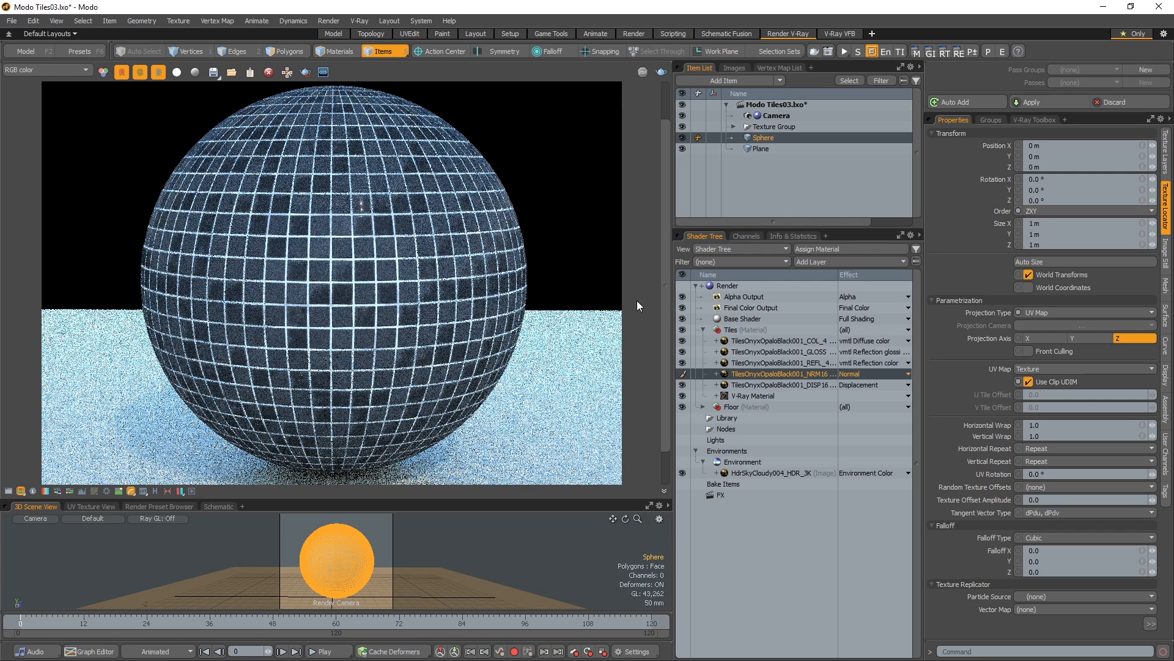
pyautogui.click(790, 362)
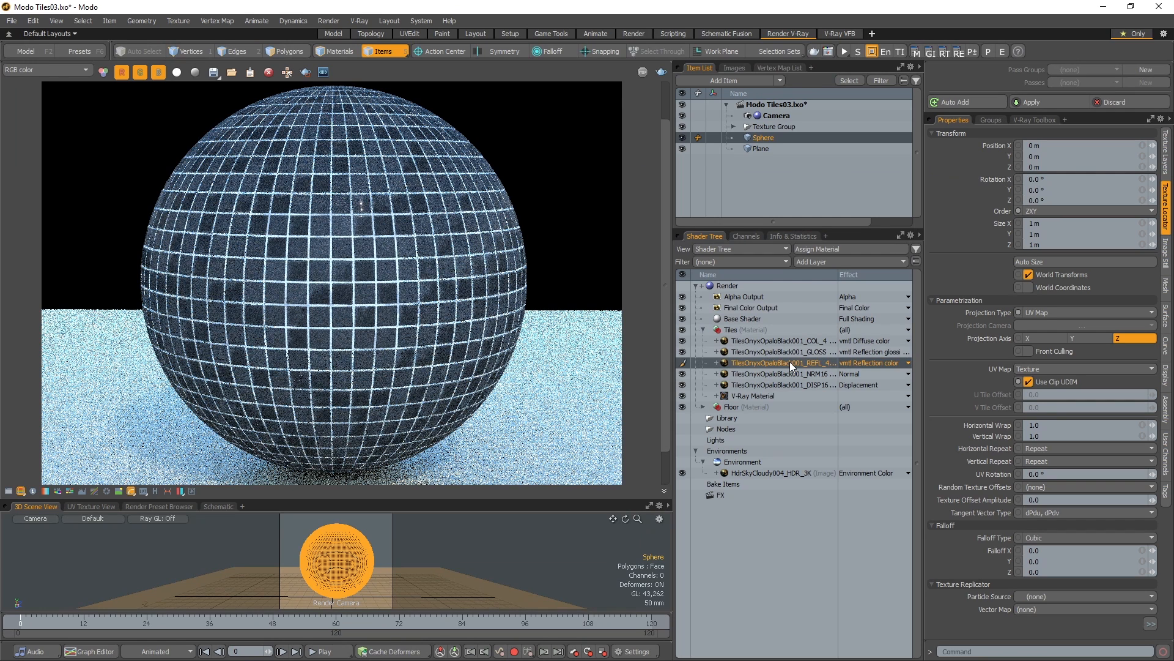
pyautogui.click(1166, 162)
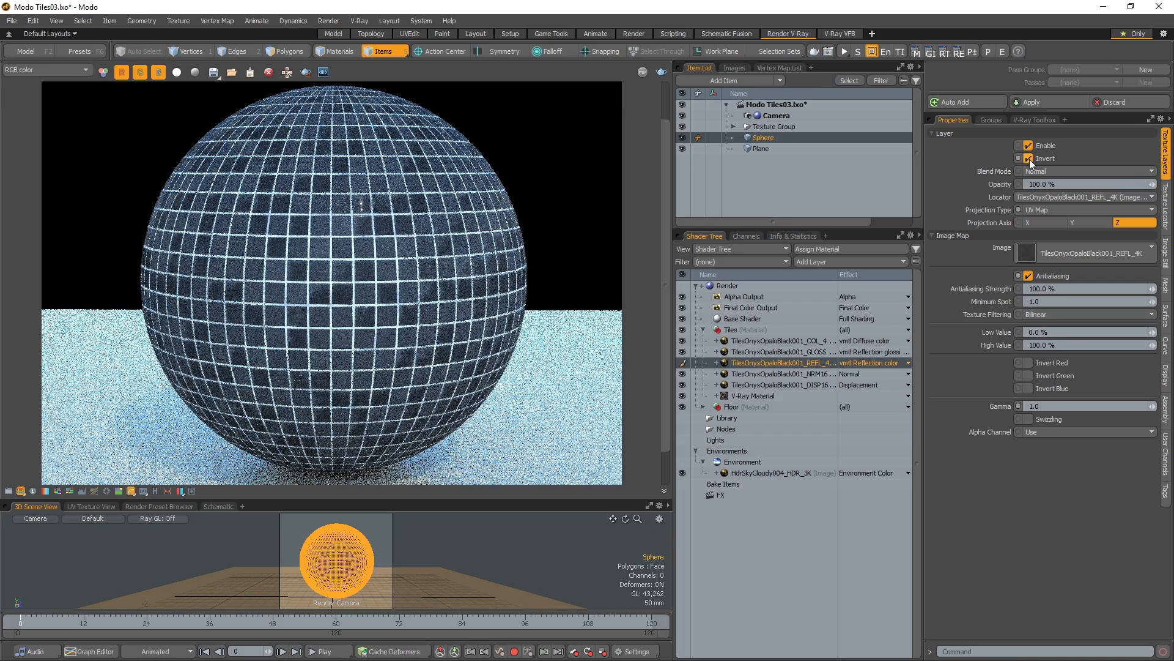
pyautogui.click(662, 74)
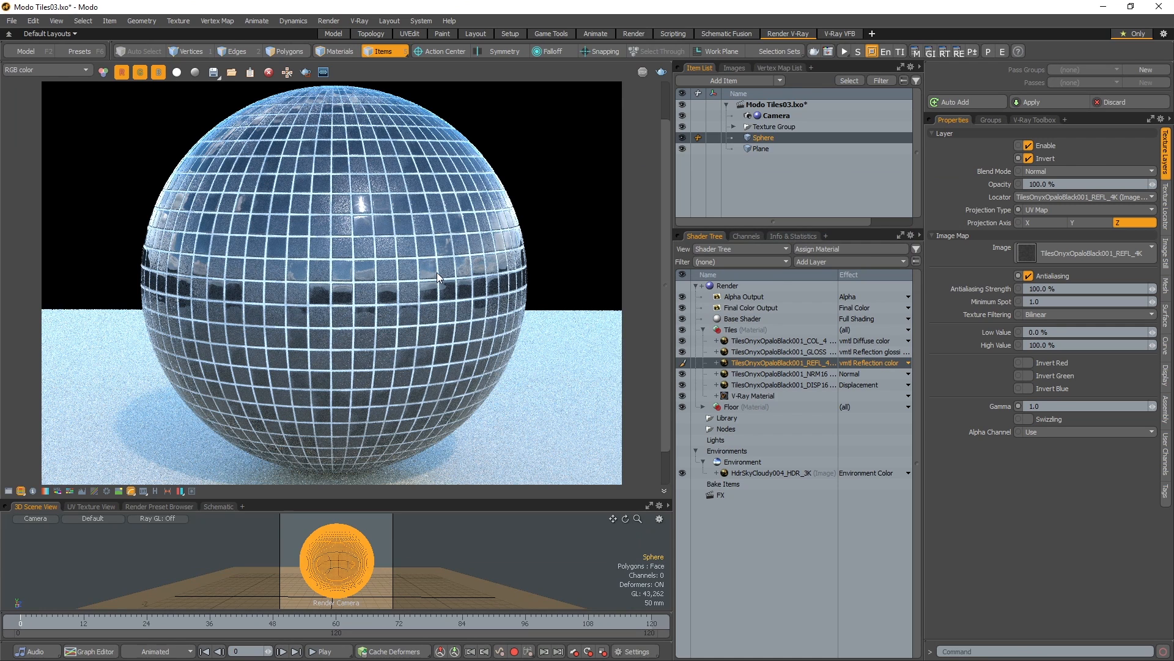
# Add a second V-Ray Material with a diffuse color of 1.0, 1.0, 1.0 at the top of the Tiles group.
pyautogui.click(736, 329)
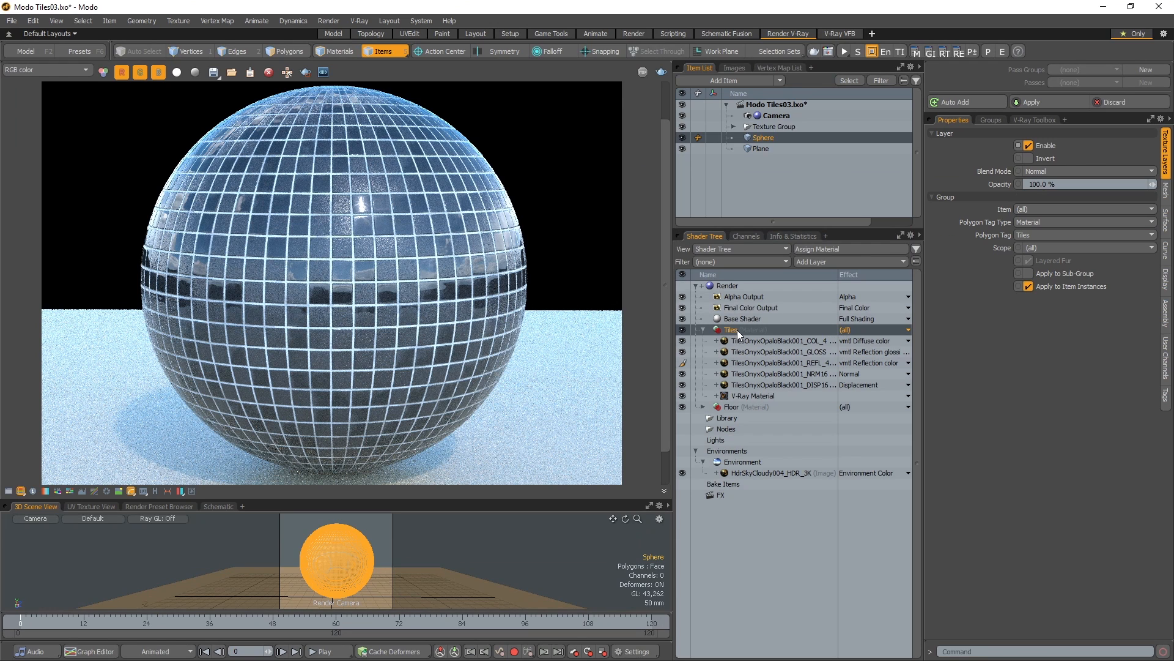
pyautogui.click(841, 261)
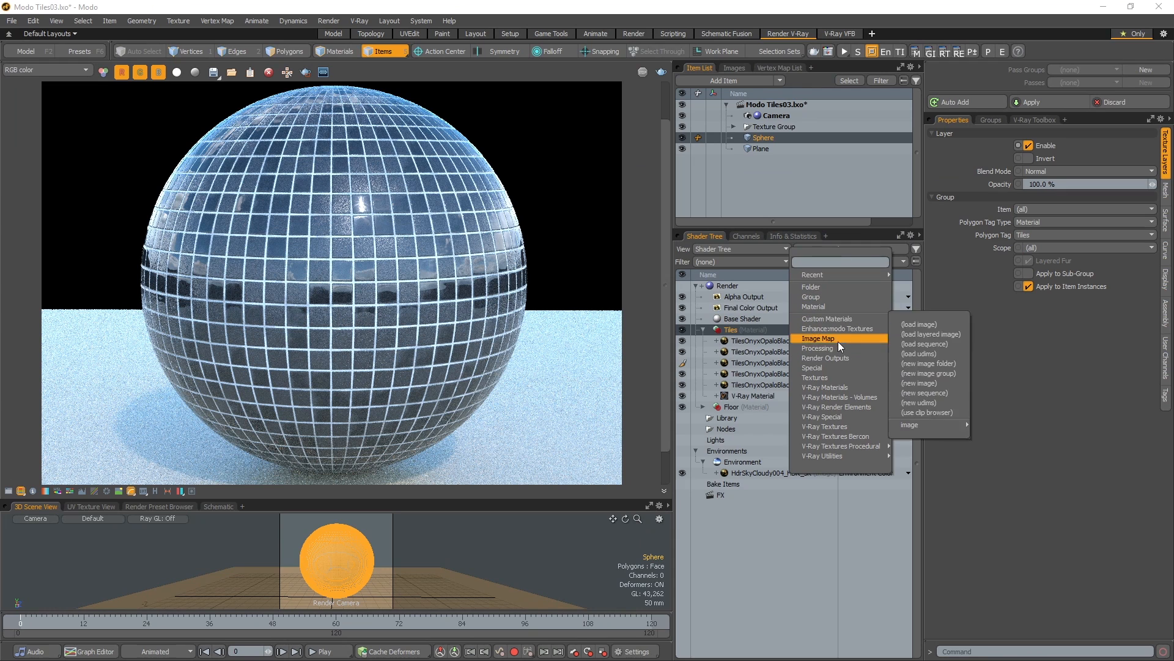
pyautogui.moveTo(846, 387)
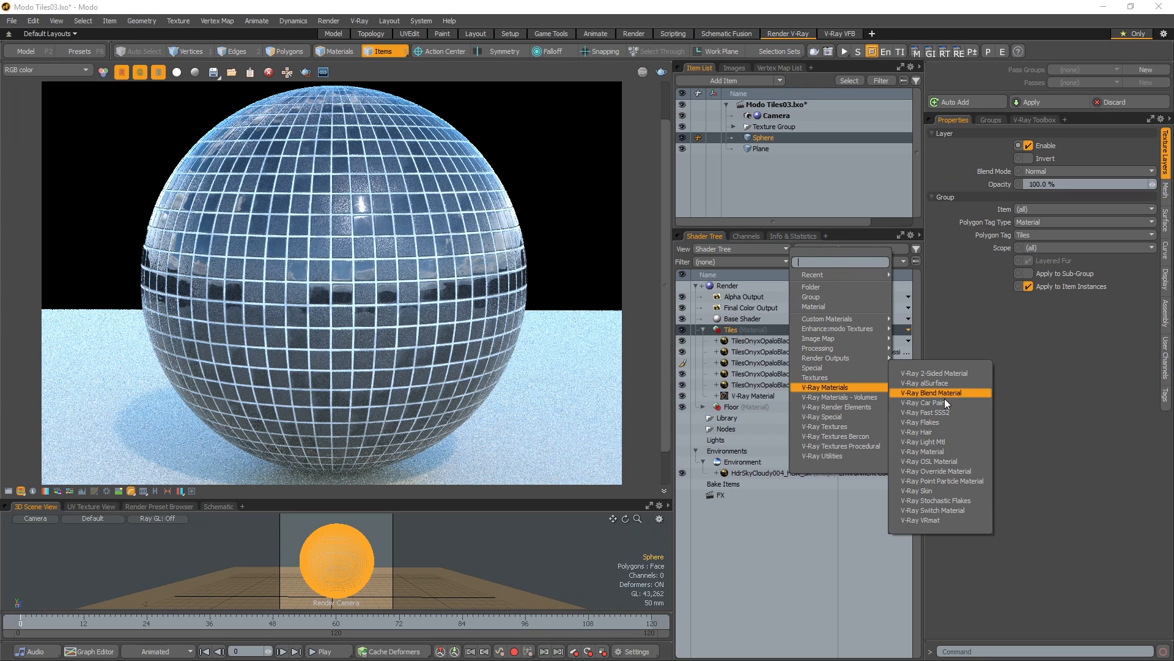
pyautogui.click(940, 453)
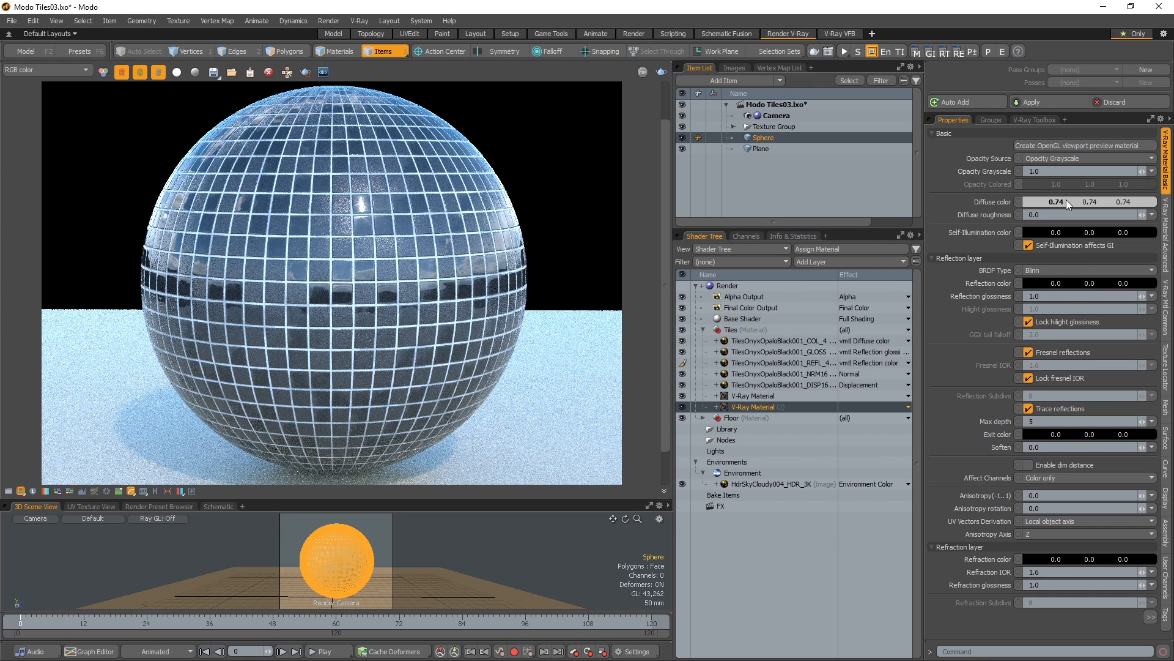
pyautogui.keyDown('ctrl'); pyautogui.moveTo(1059, 200); pyautogui.dragTo(1095, 199); pyautogui.keyUp('ctrl')
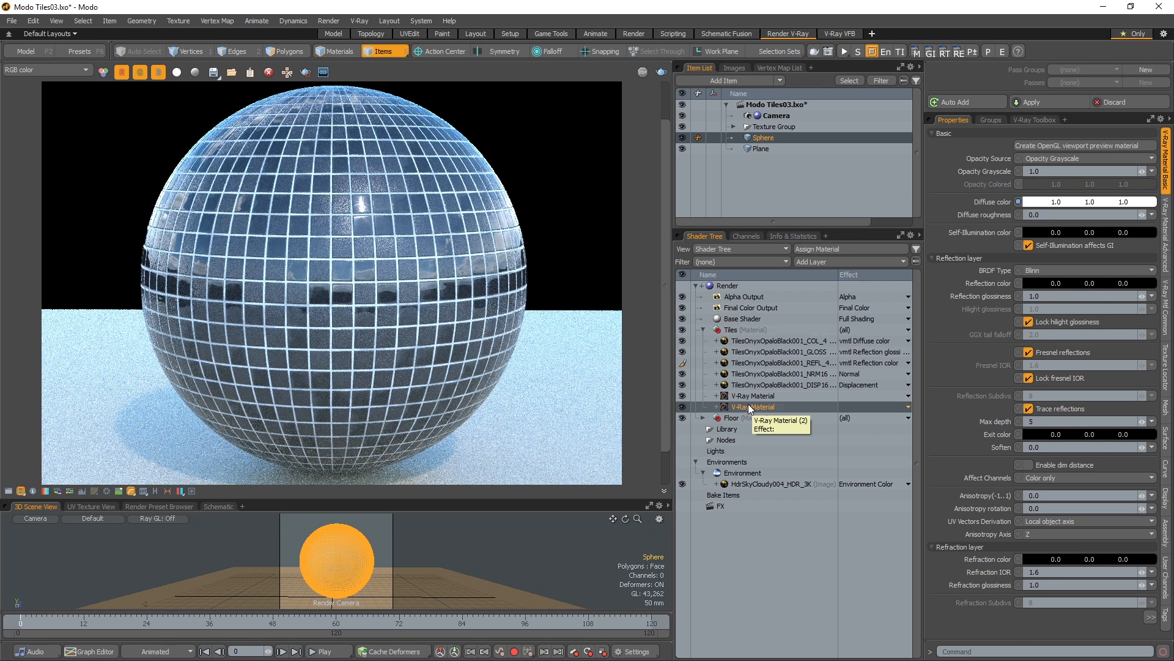
pyautogui.moveTo(756, 405); pyautogui.dragTo(751, 336)
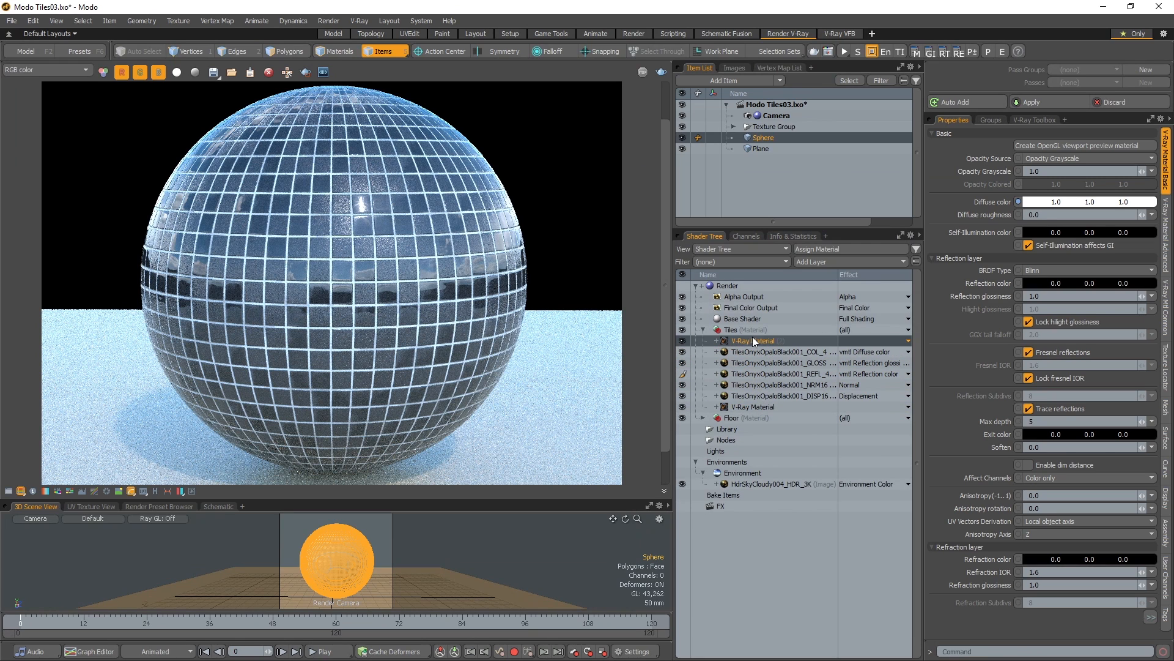
# Rename the new V-Ray Material to V-Ray Overlay and run a short test render of the sphere.
pyautogui.rightClick(756, 339)
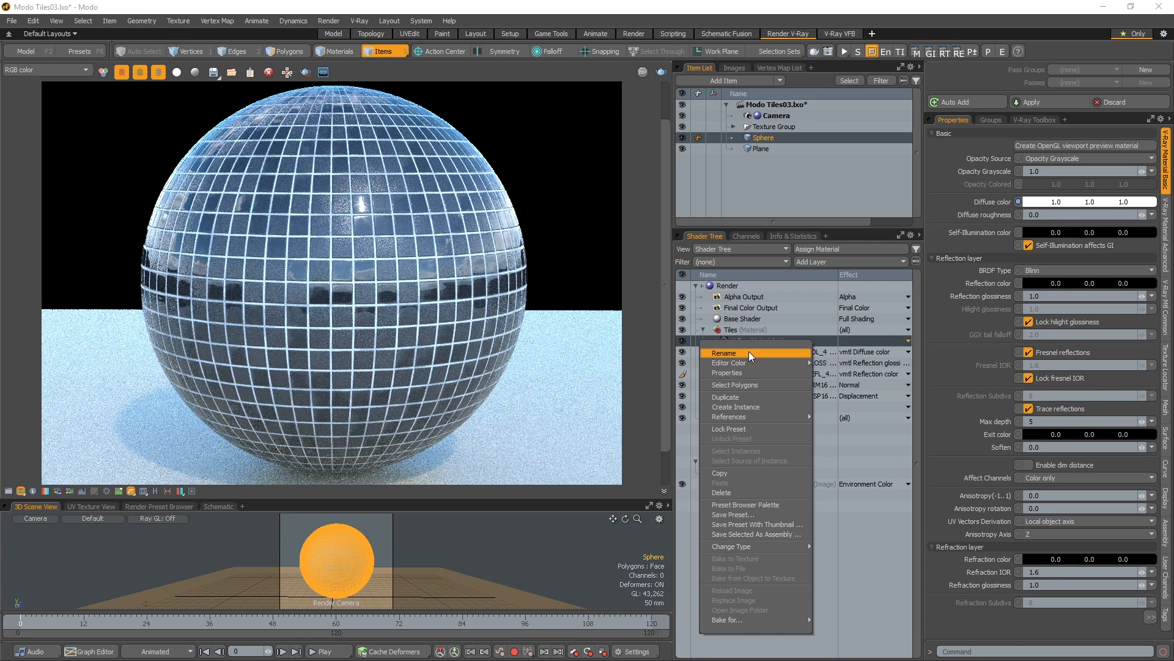
pyautogui.click(748, 351)
pyautogui.moveTo(934, 412); pyautogui.dragTo(1004, 411)
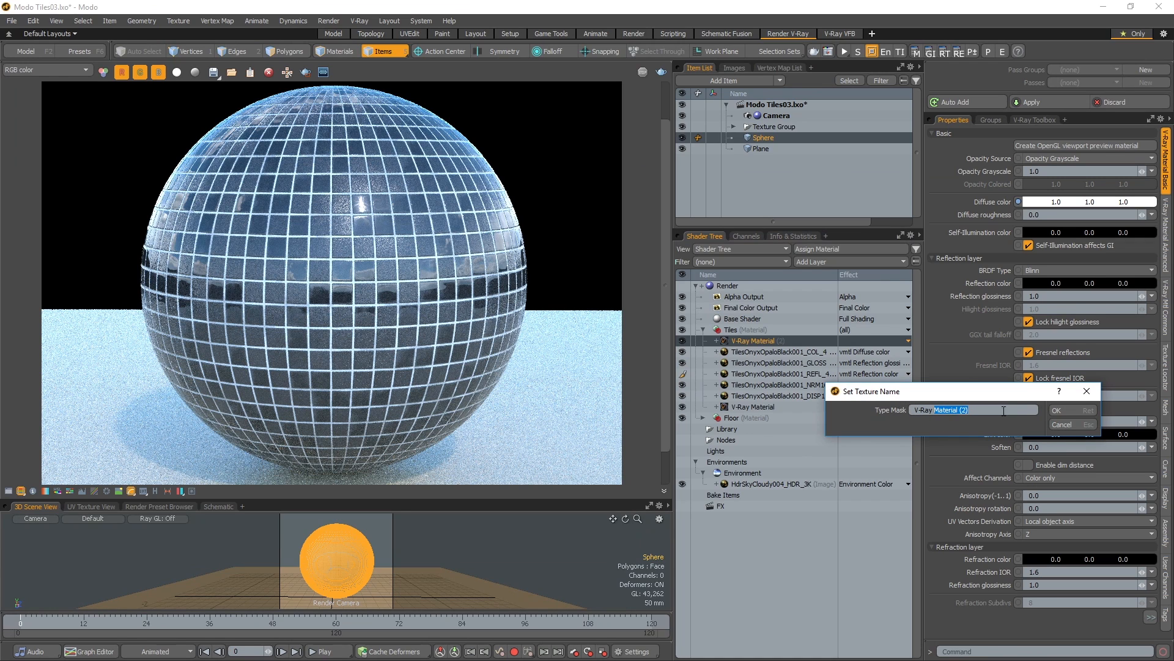
pyautogui.write('Overlay')
pyautogui.press('Return')
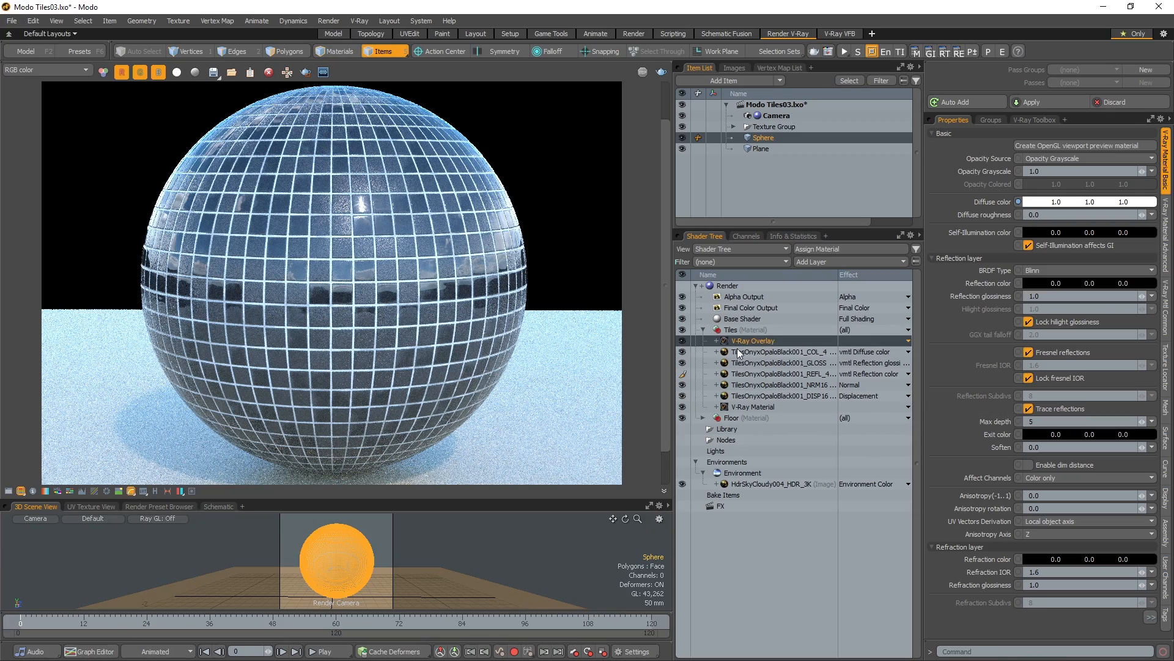
pyautogui.click(662, 72)
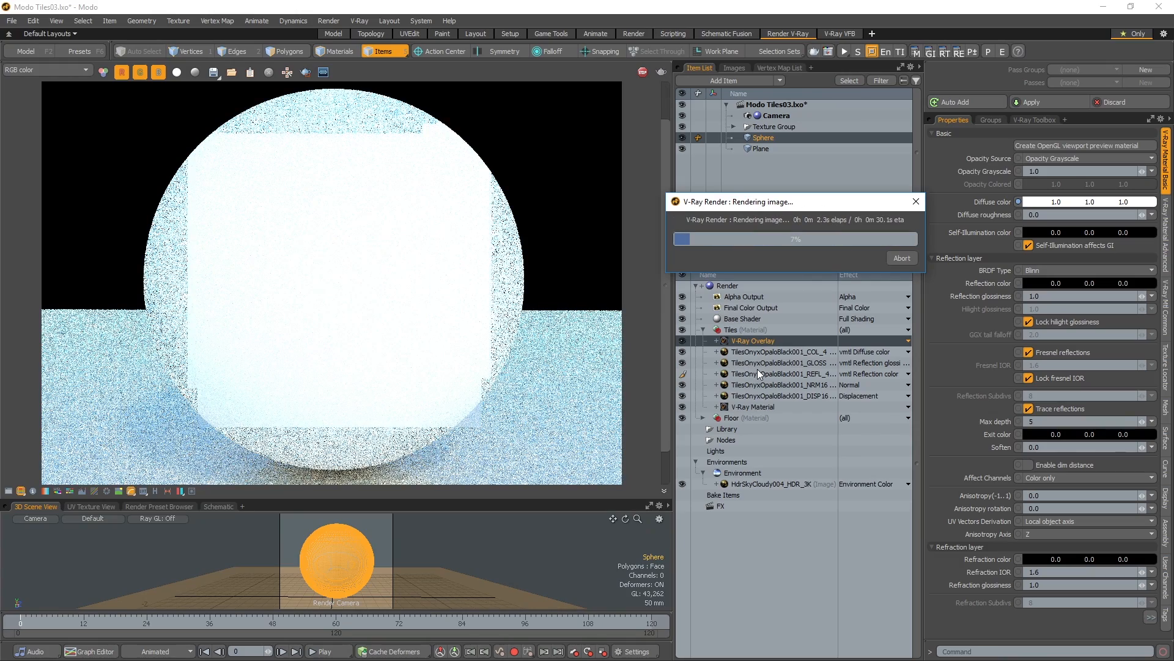
pyautogui.press('Escape')
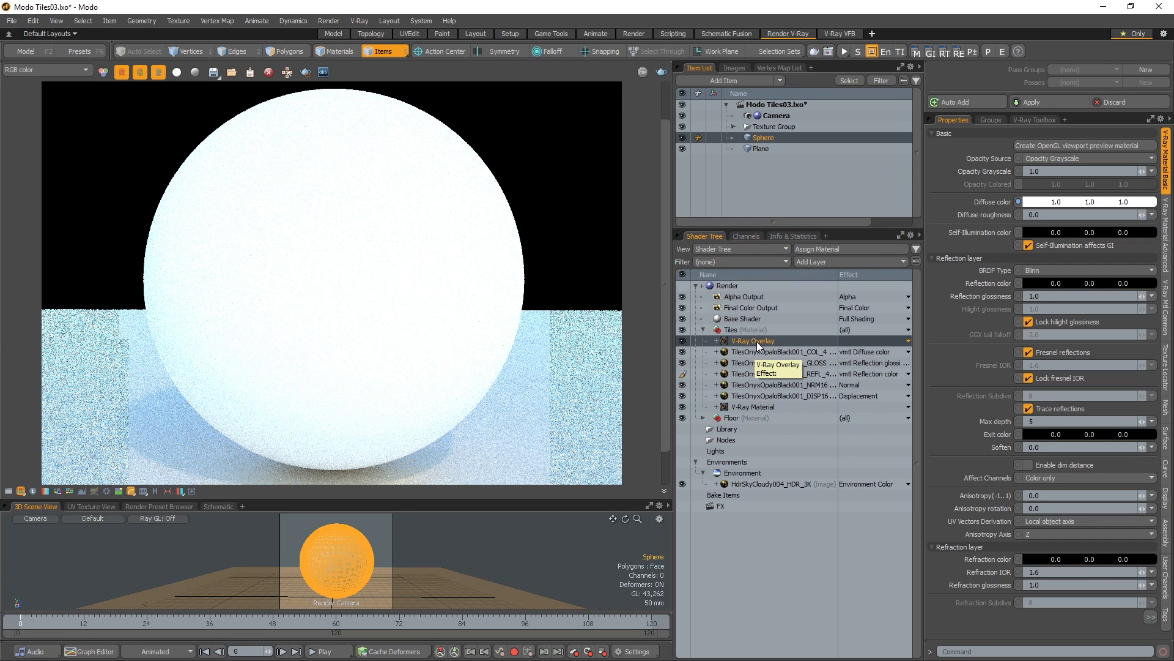
# Switch to File Explorer, open the DirtWipes005 texture folder and preview the DirtWipes005_OVERLAY_VAR1_4K image.
pyautogui.hotkey('alt', 'Tab')
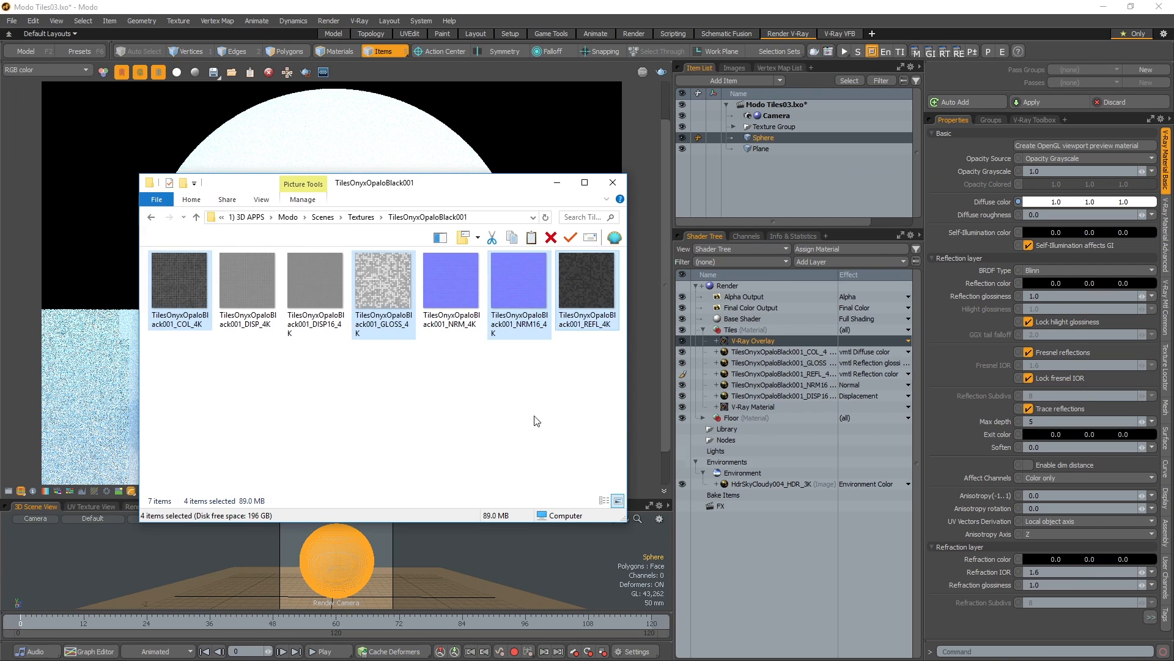
pyautogui.click(360, 217)
pyautogui.doubleClick(210, 270)
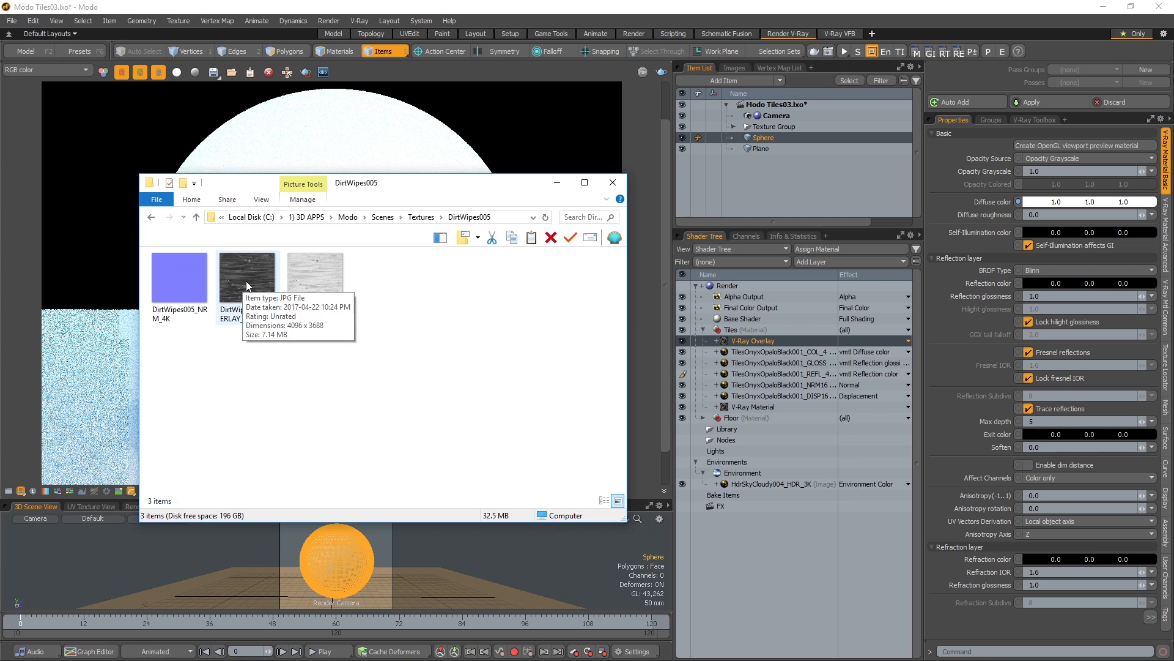
pyautogui.click(246, 280)
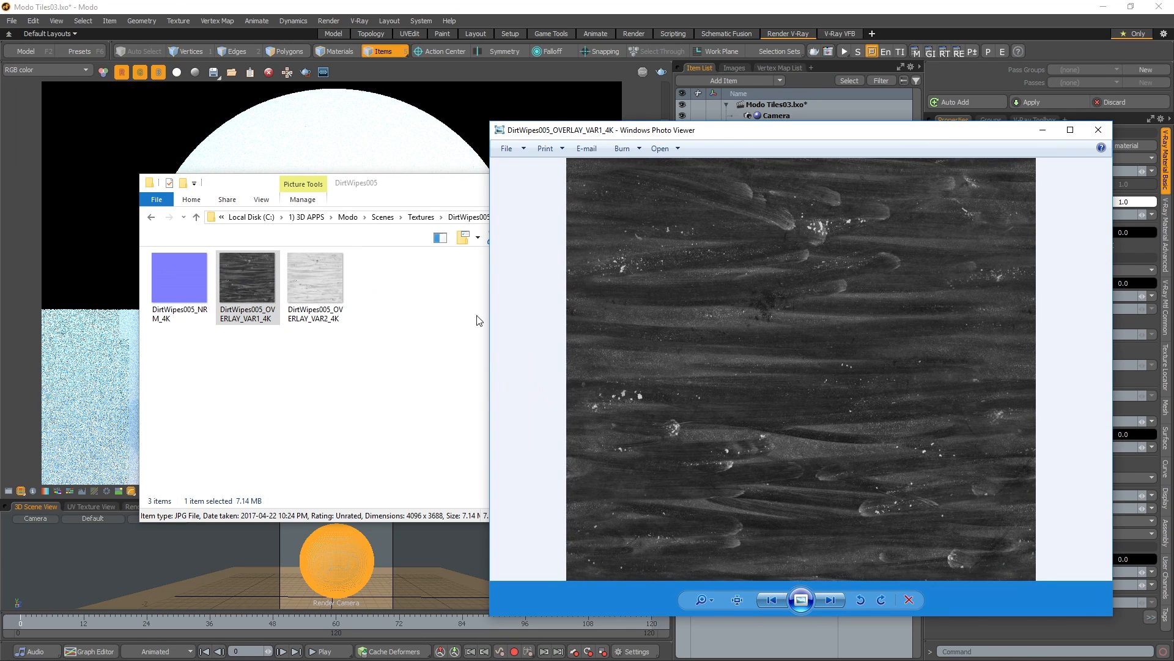
pyautogui.click(1043, 130)
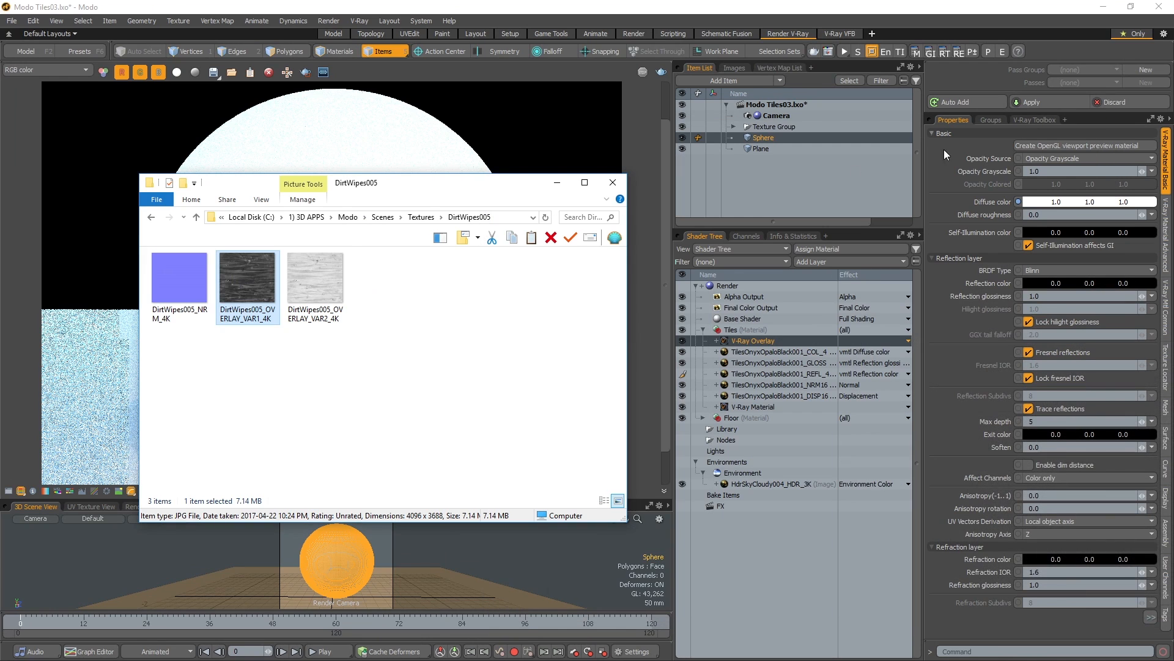
# Bring DirtWipes005_OVERLAY_VAR1_4K into the Tiles group as V-Ray Overlay's layer mask and render the sphere.
pyautogui.moveTo(243, 281); pyautogui.dragTo(743, 329)
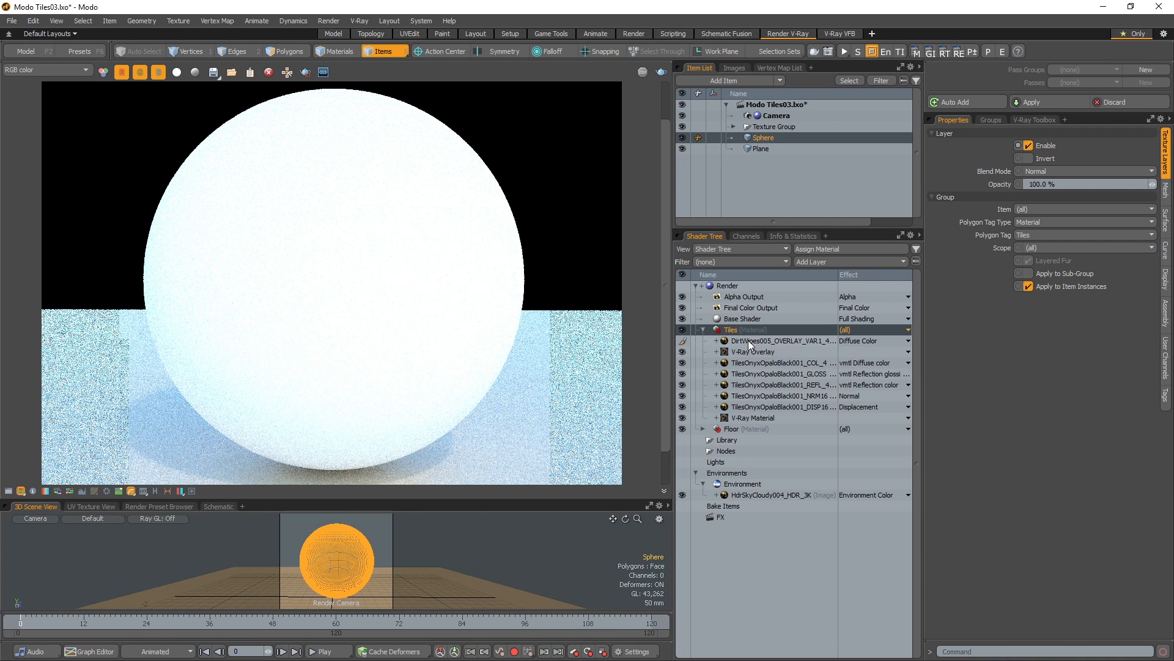
pyautogui.click(749, 340)
pyautogui.moveTo(749, 340); pyautogui.dragTo(757, 351)
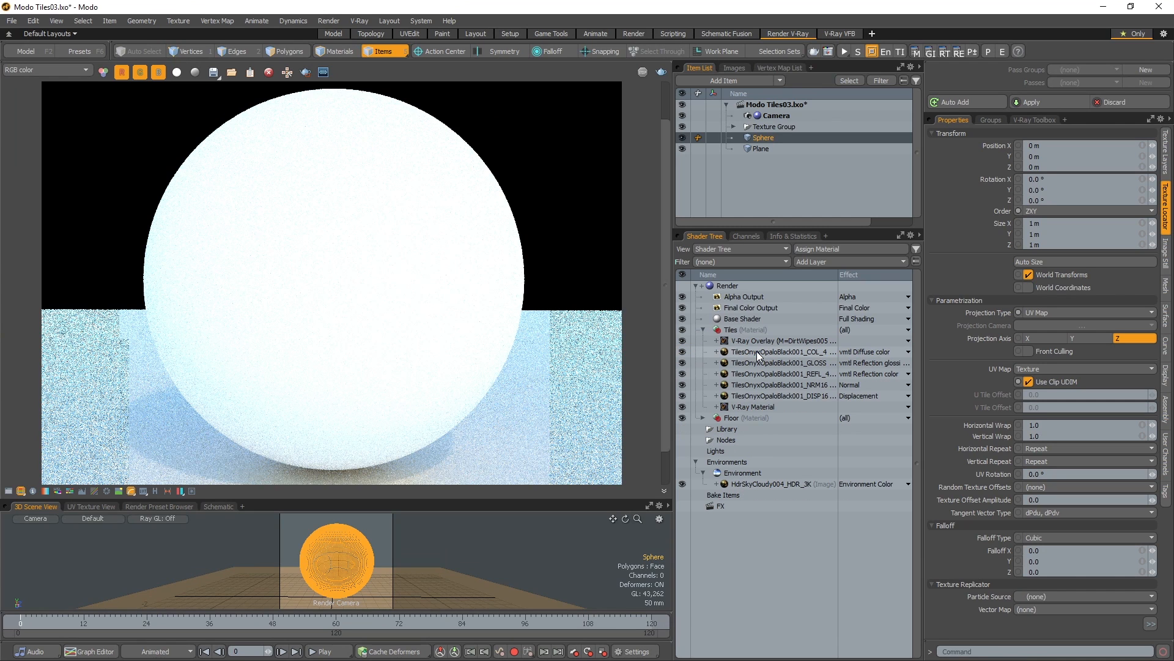
pyautogui.click(717, 341)
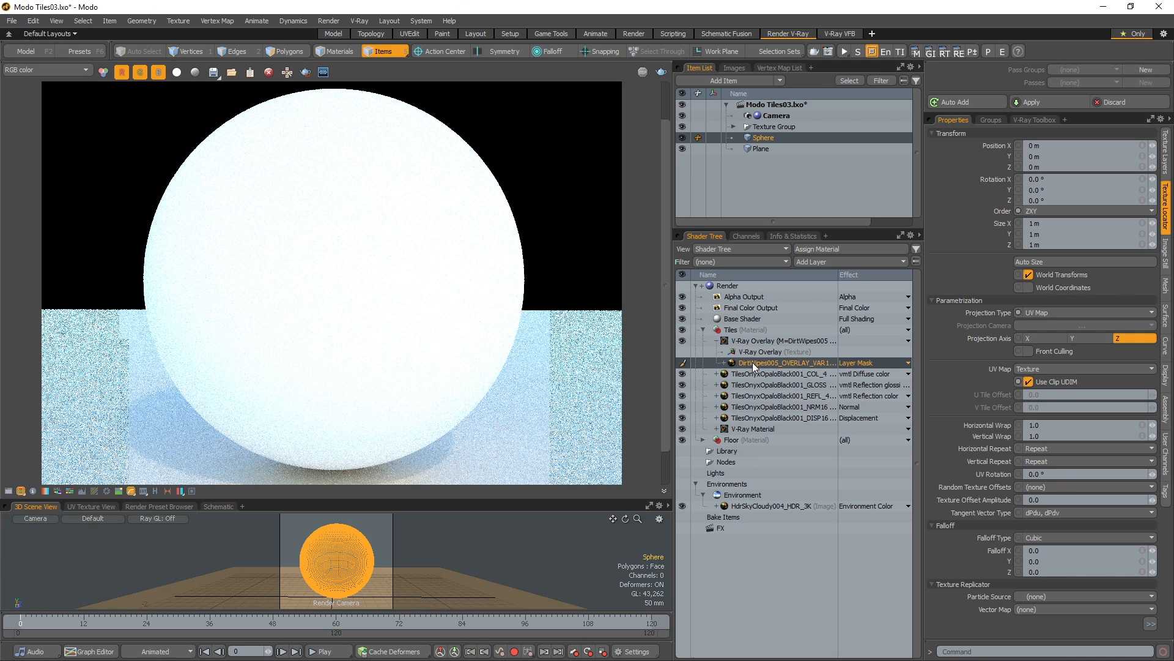
pyautogui.click(660, 72)
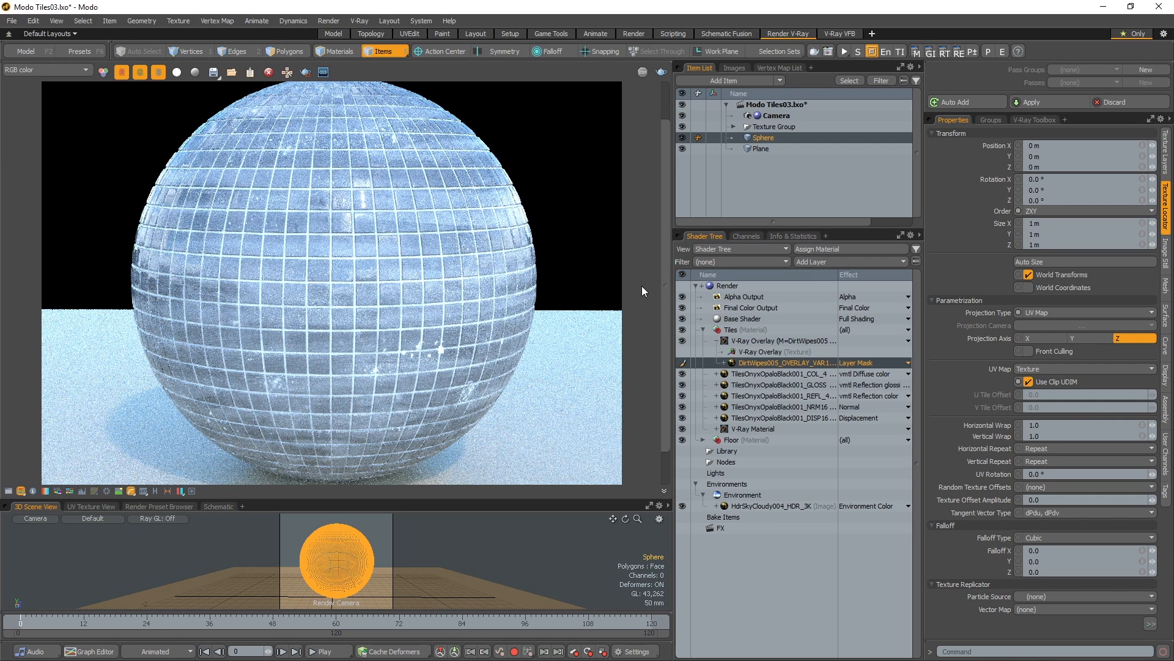
# Set the dirt mask's horizontal and vertical wrap to 3, re-render, and turn off Use Clip UDIM.
pyautogui.doubleClick(762, 362)
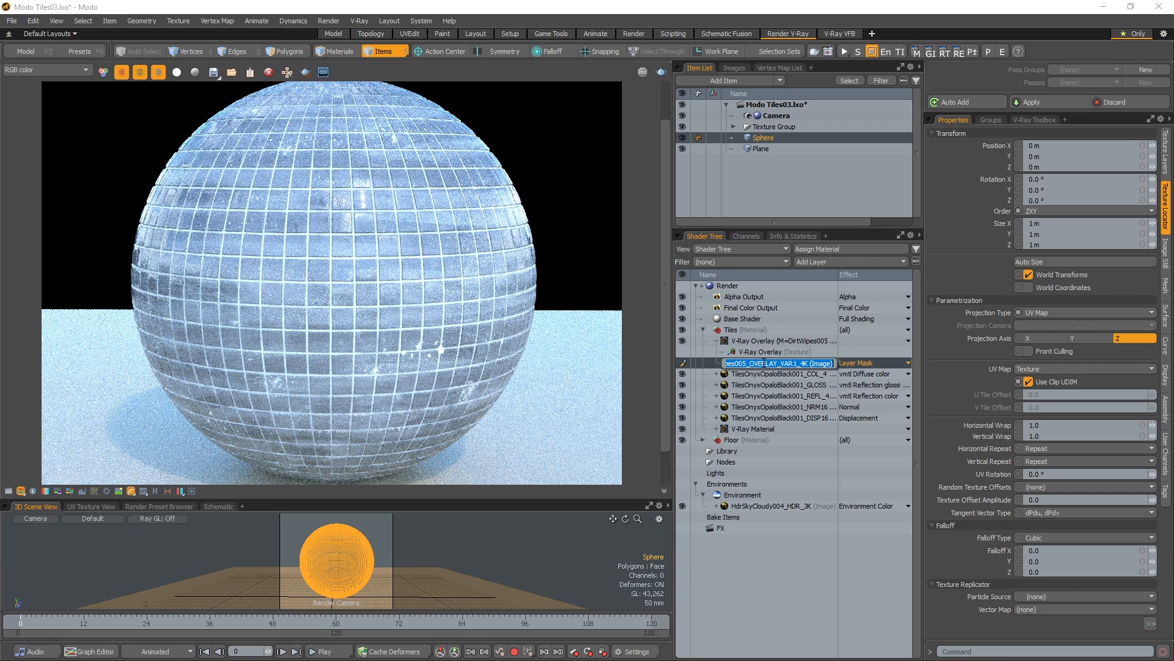
pyautogui.click(1166, 231)
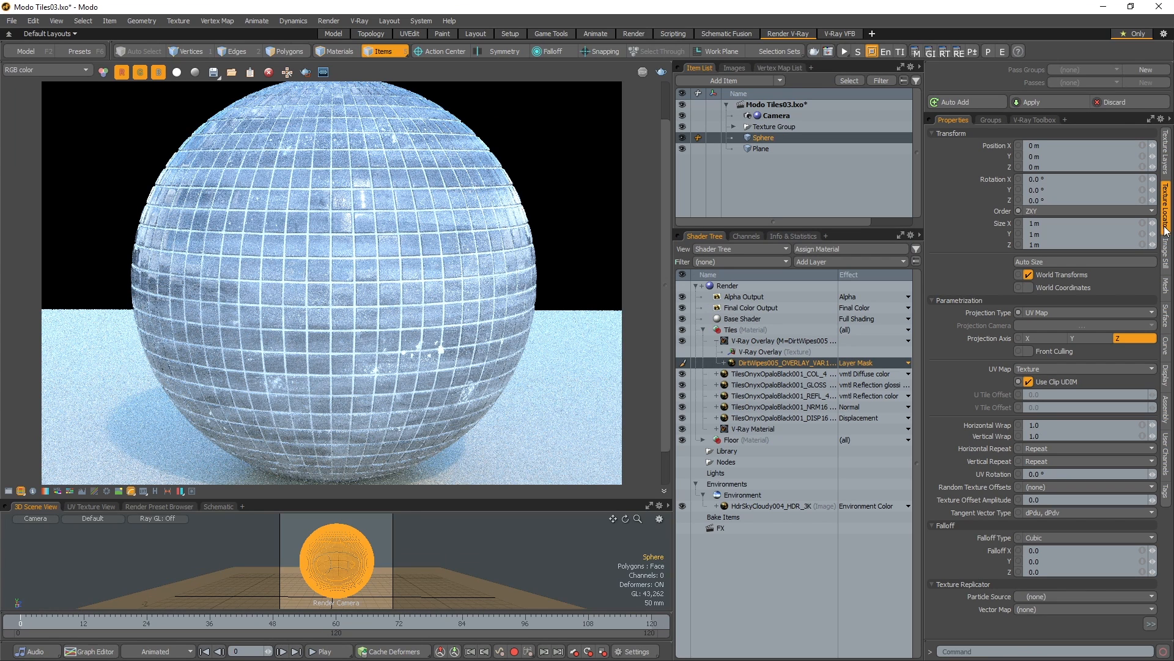
pyautogui.click(1047, 423)
pyautogui.write('3')
pyautogui.press('Tab')
pyautogui.write('3')
pyautogui.click(663, 72)
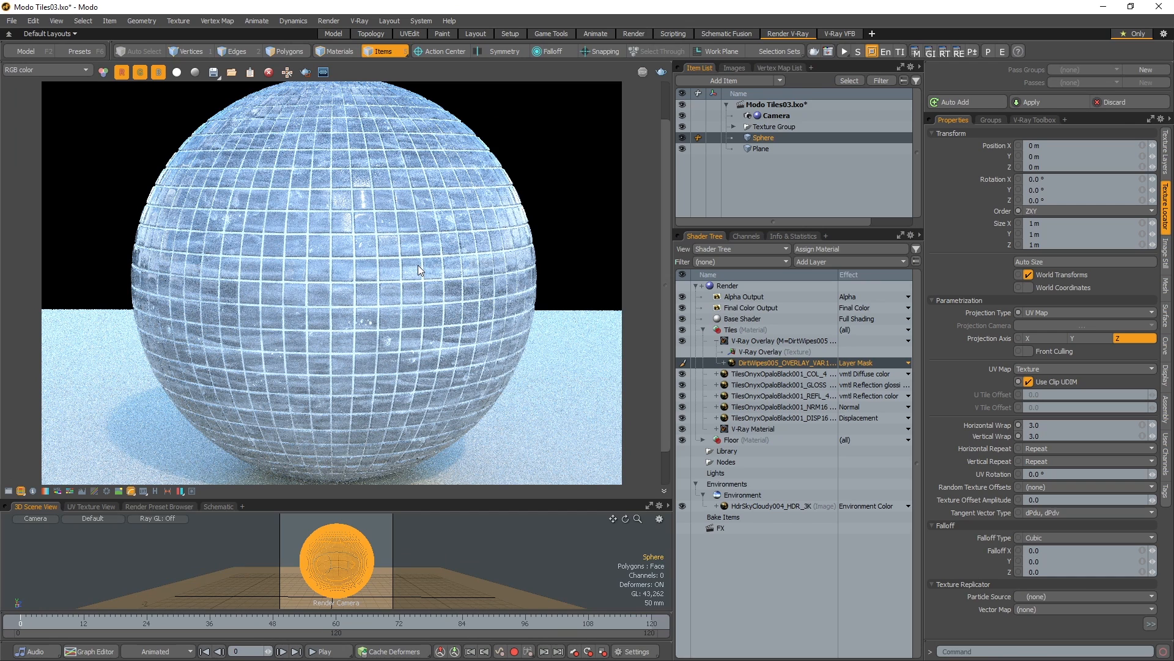
pyautogui.click(1029, 383)
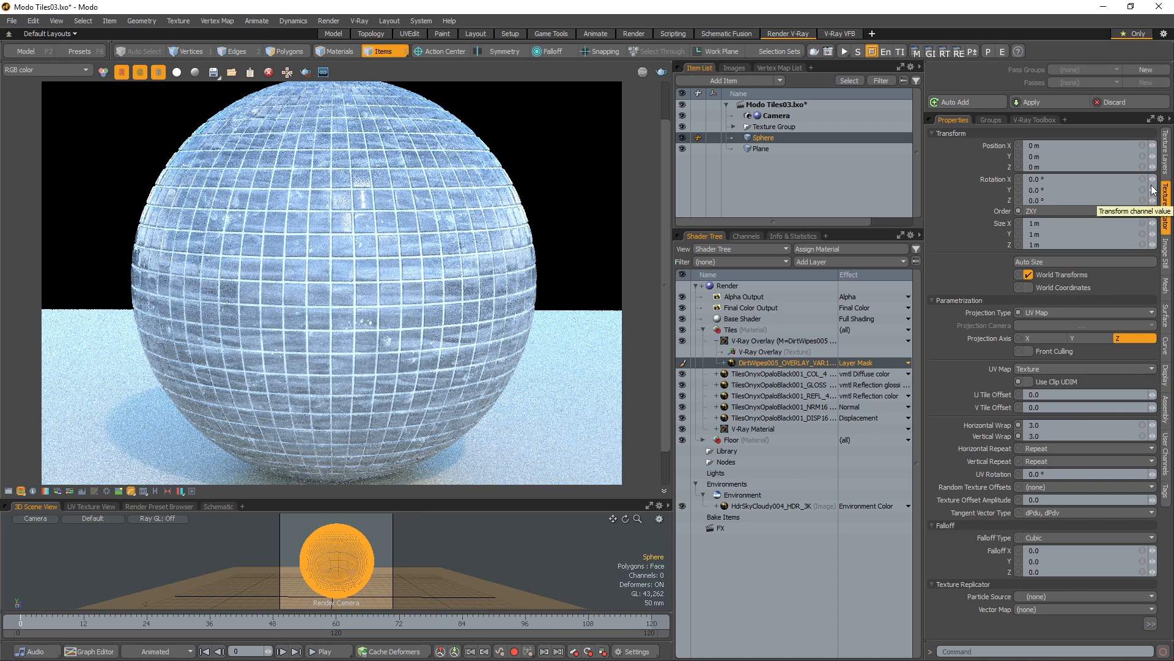
# Set the dirt mask's low value to -30%, high value to 170% and gamma to 0.5, rendering between and after the changes.
pyautogui.click(1168, 153)
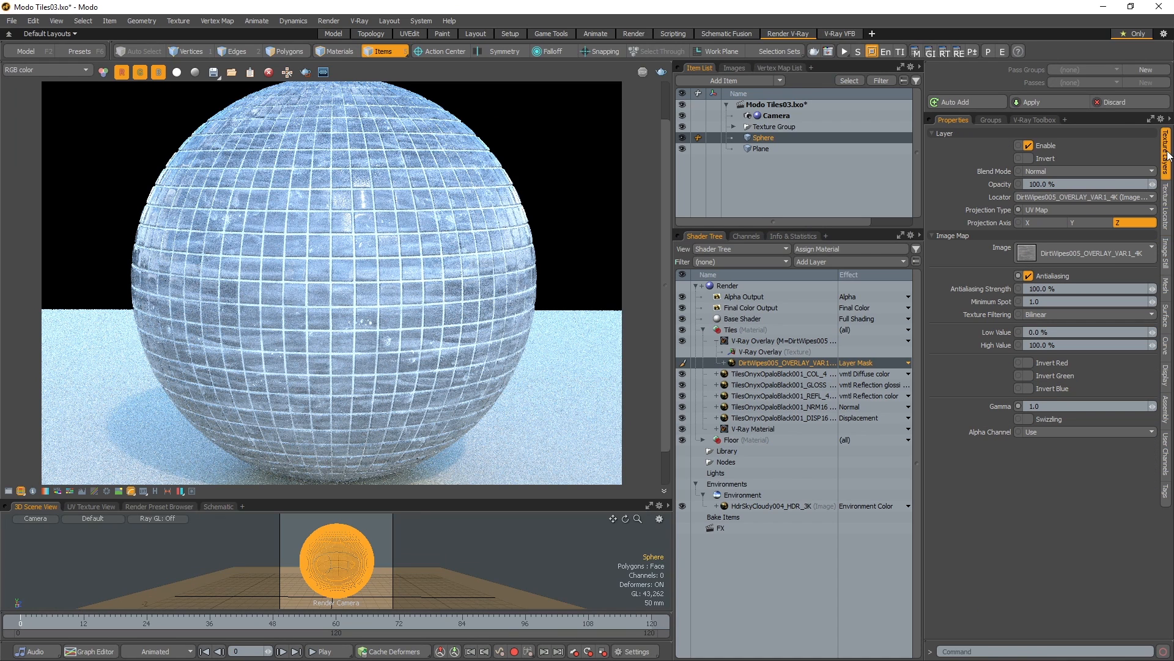
pyautogui.click(1031, 332)
pyautogui.press('Delete')
pyautogui.write('7')
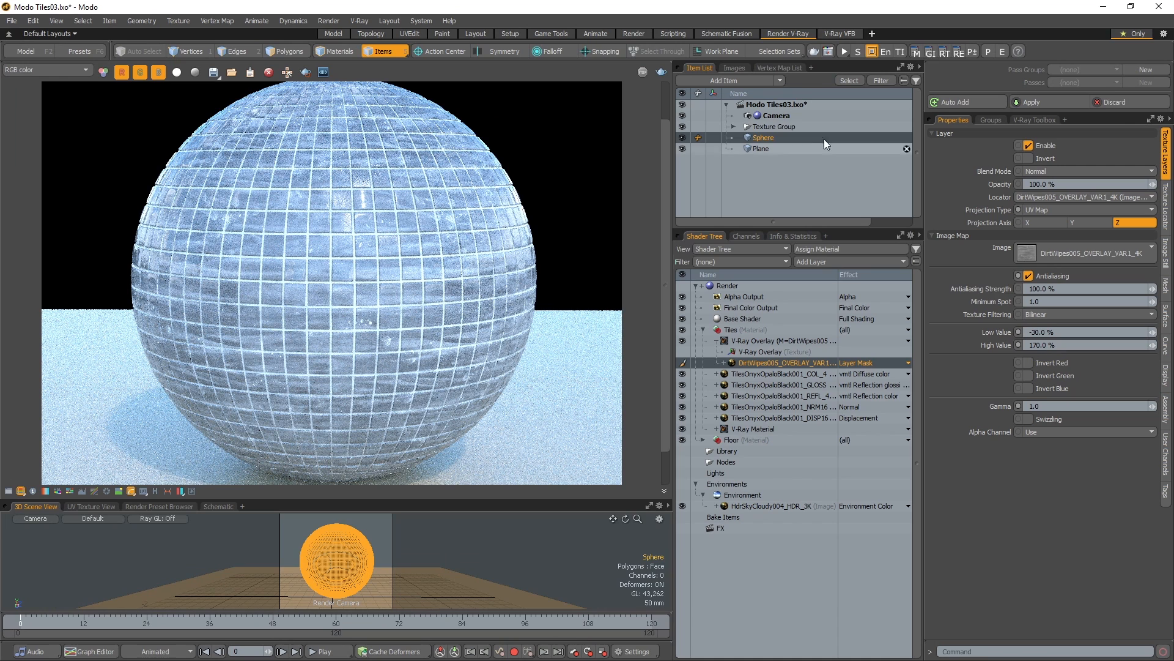
pyautogui.click(664, 72)
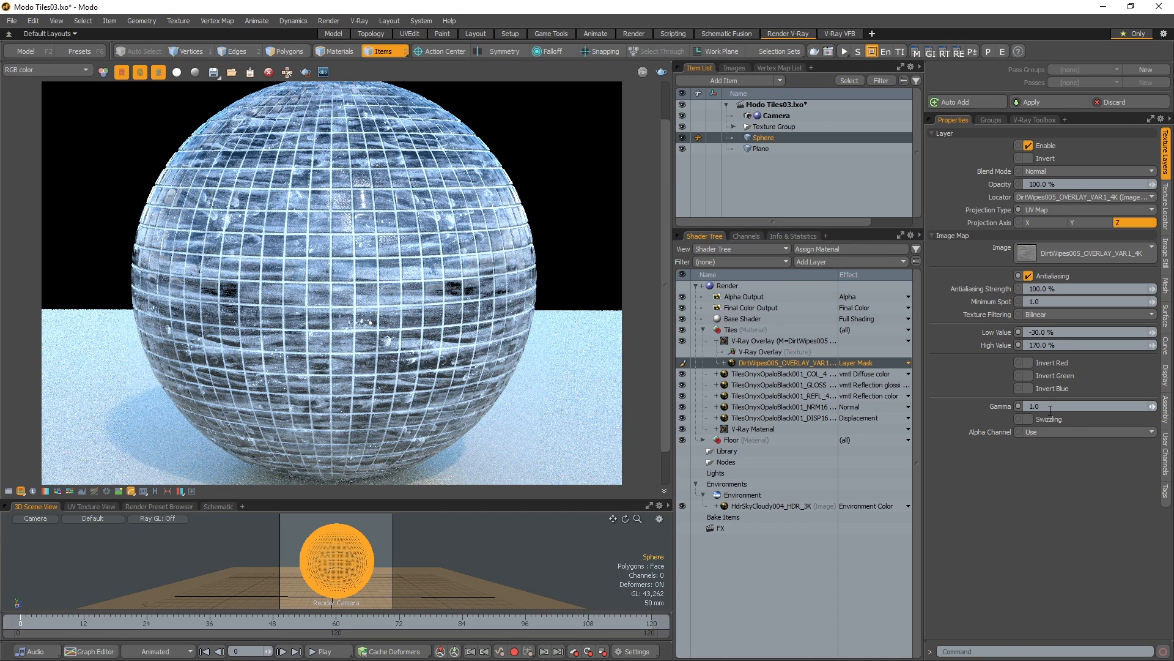
pyautogui.click(1024, 406)
pyautogui.click(663, 71)
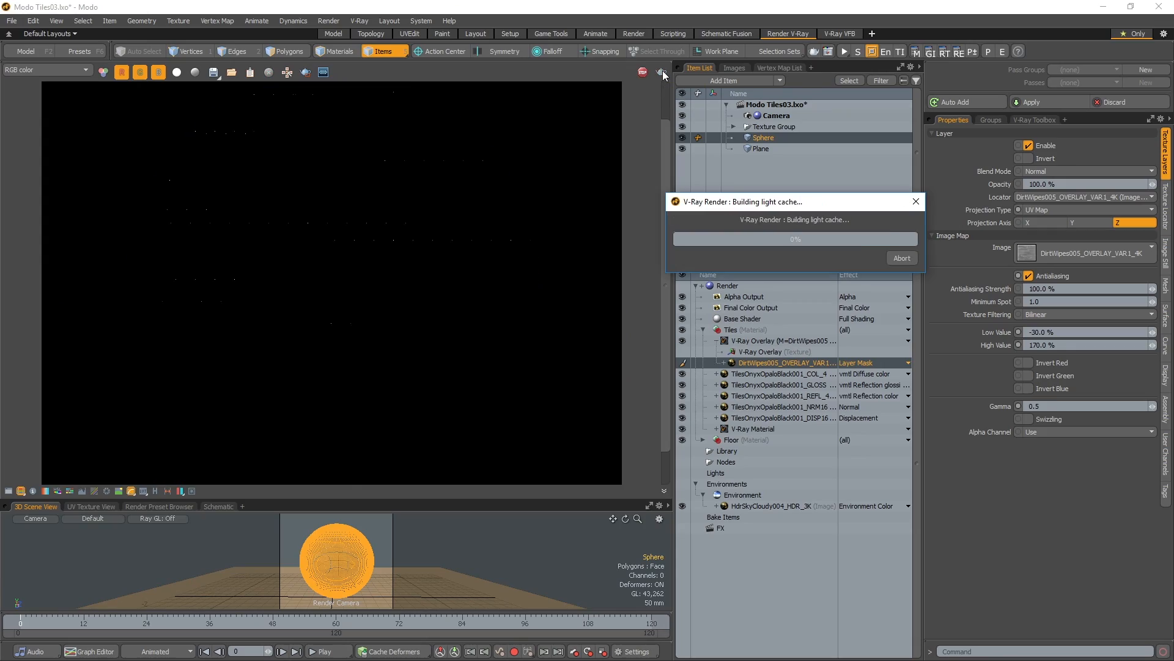